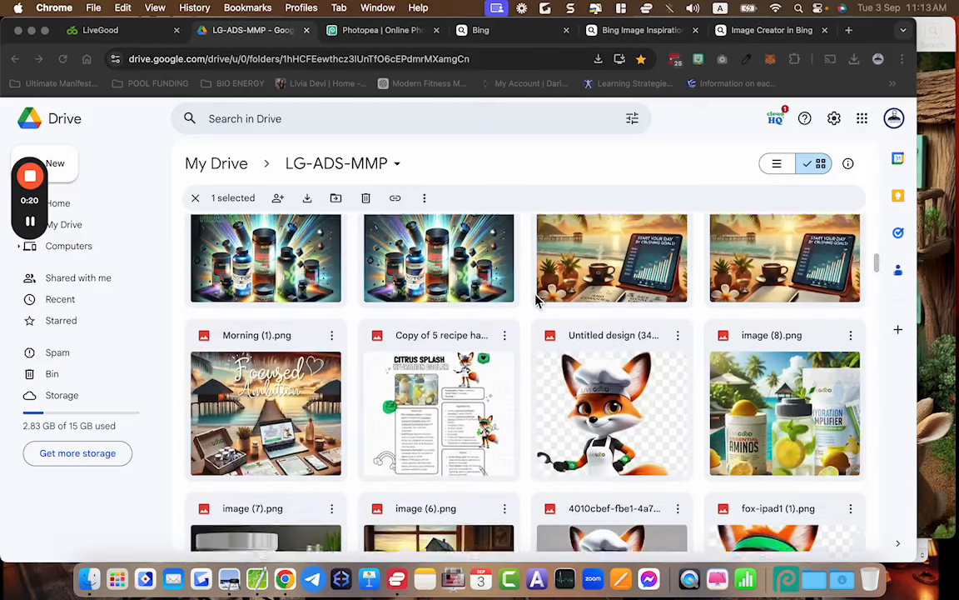
- Browse the ad images stored in the LG-ADS-MMP folder and return to the newest files
scroll(537, 301, down, 4)
scroll(537, 301, down, 1)
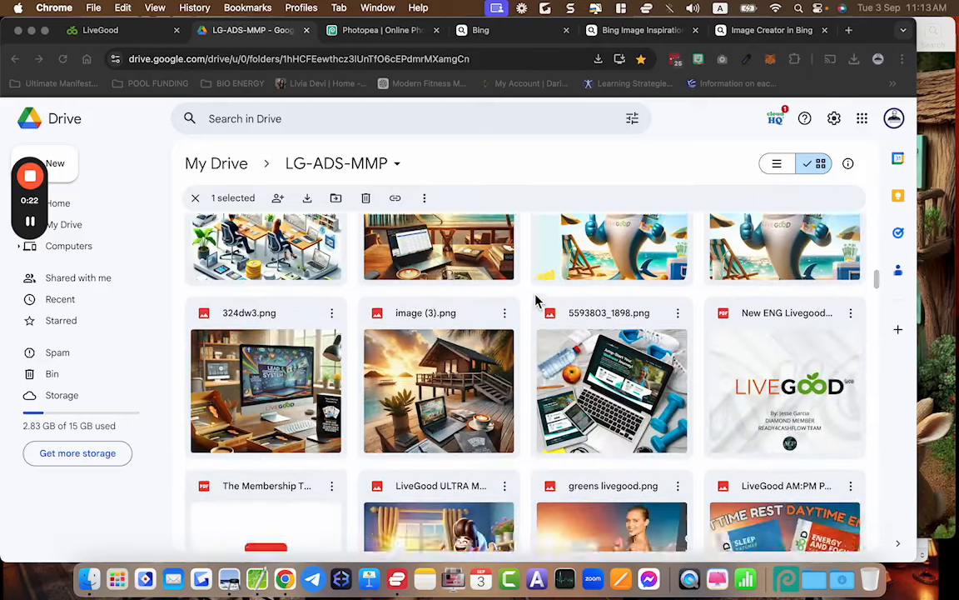
scroll(537, 301, up, 10)
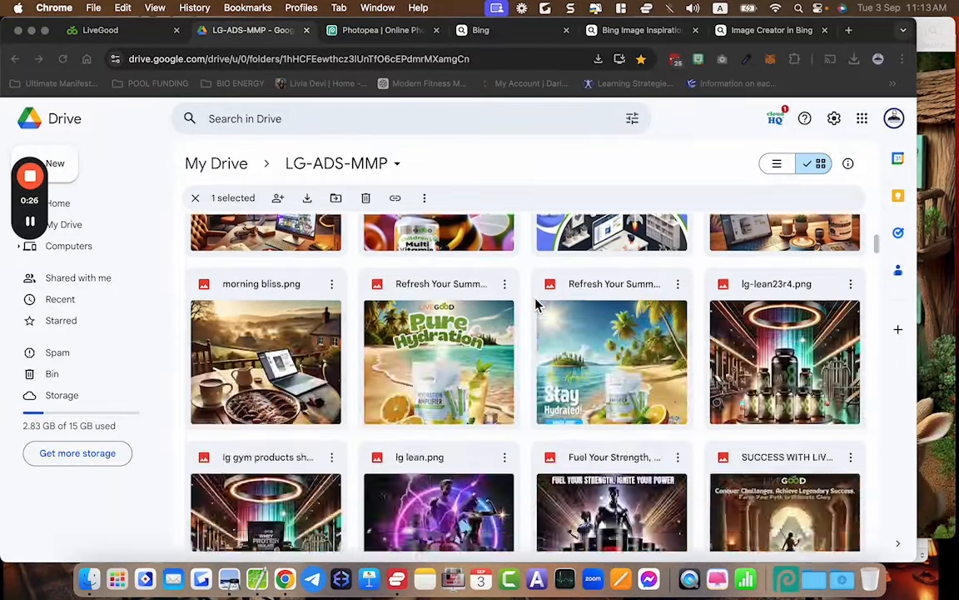
scroll(537, 305, down, 1)
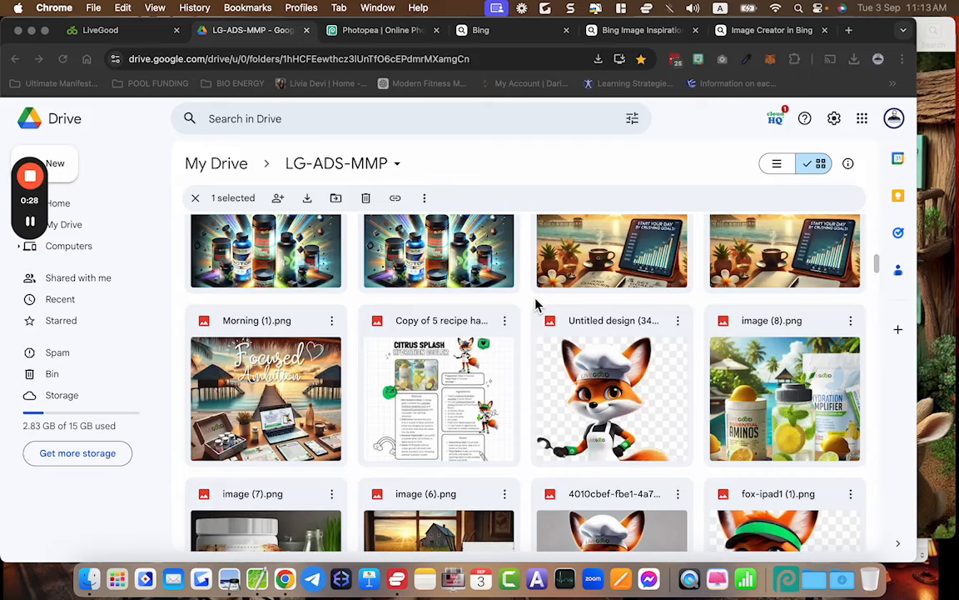
scroll(537, 305, down, 2)
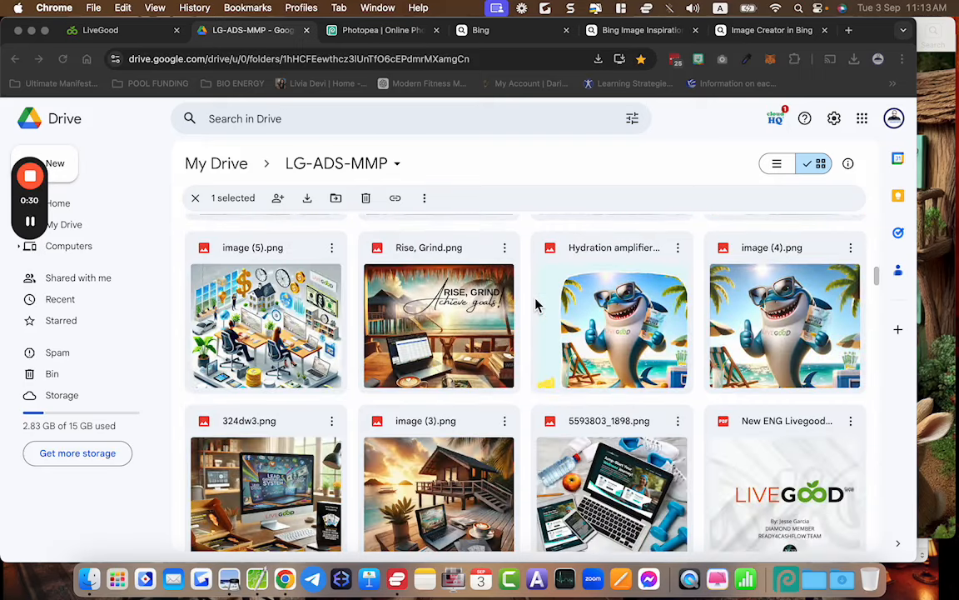
scroll(537, 305, down, 2)
scroll(537, 305, down, 3)
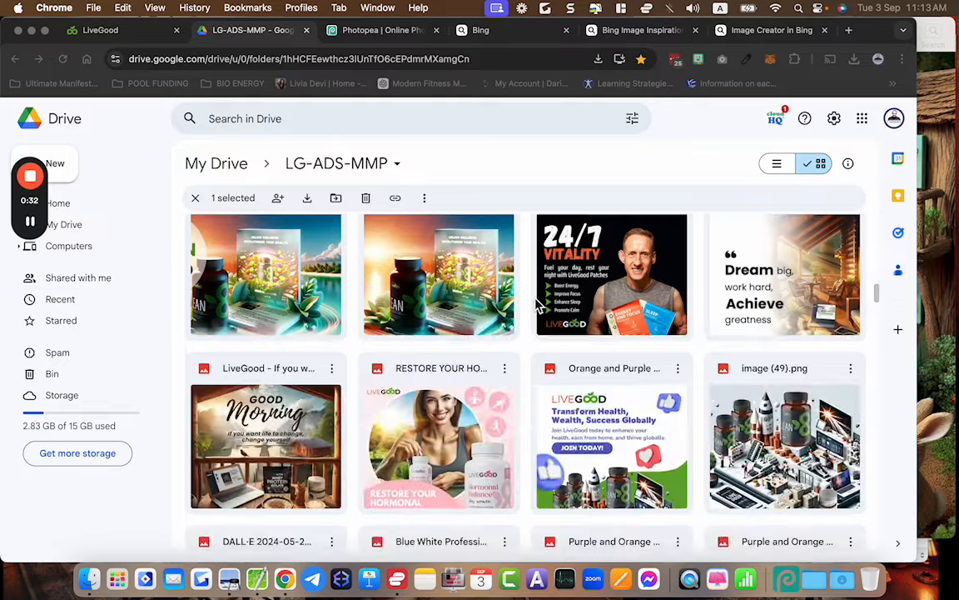
scroll(537, 305, down, 3)
scroll(537, 304, down, 1)
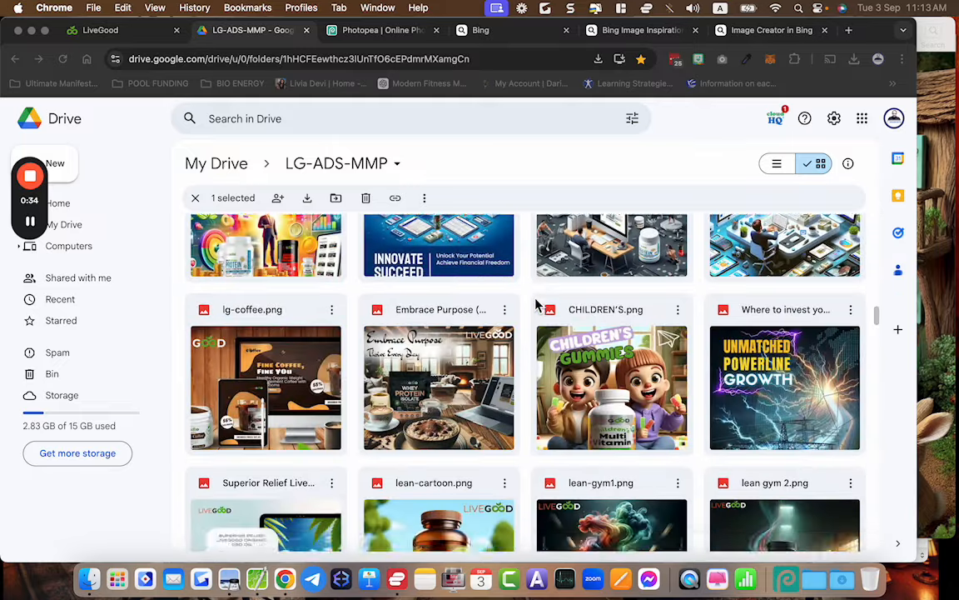
scroll(537, 306, down, 3)
scroll(537, 305, down, 3)
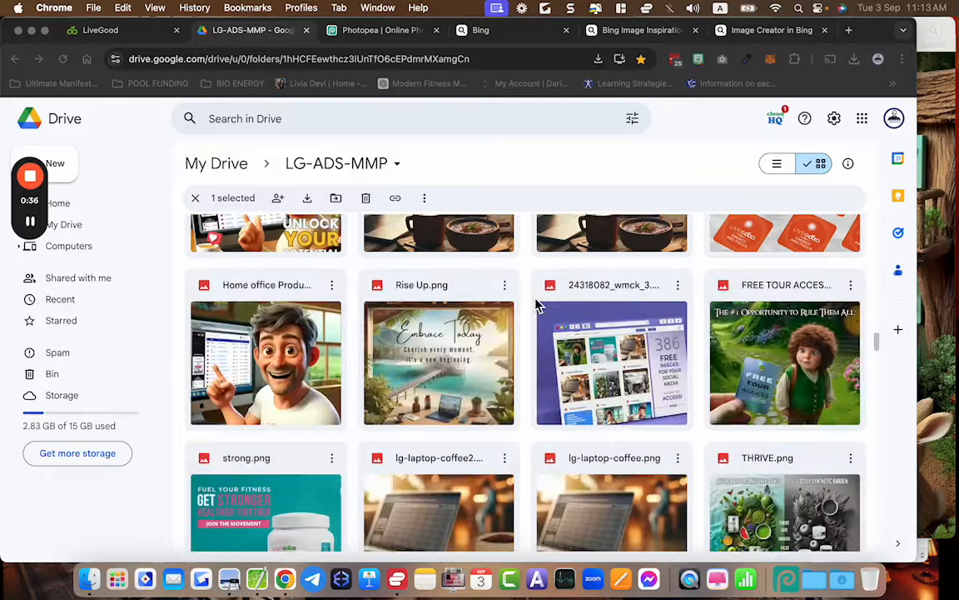
scroll(537, 306, down, 5)
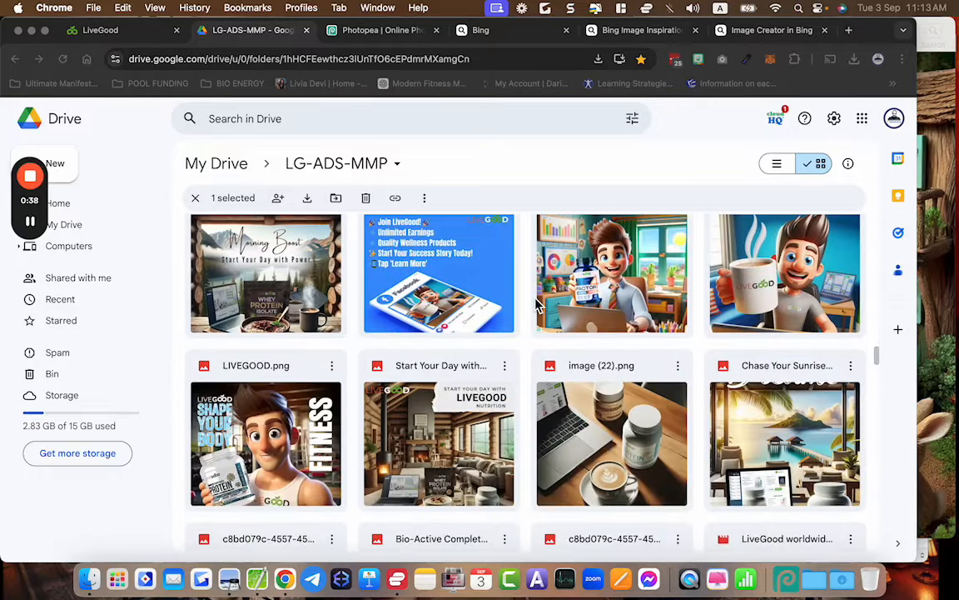
scroll(537, 306, down, 3)
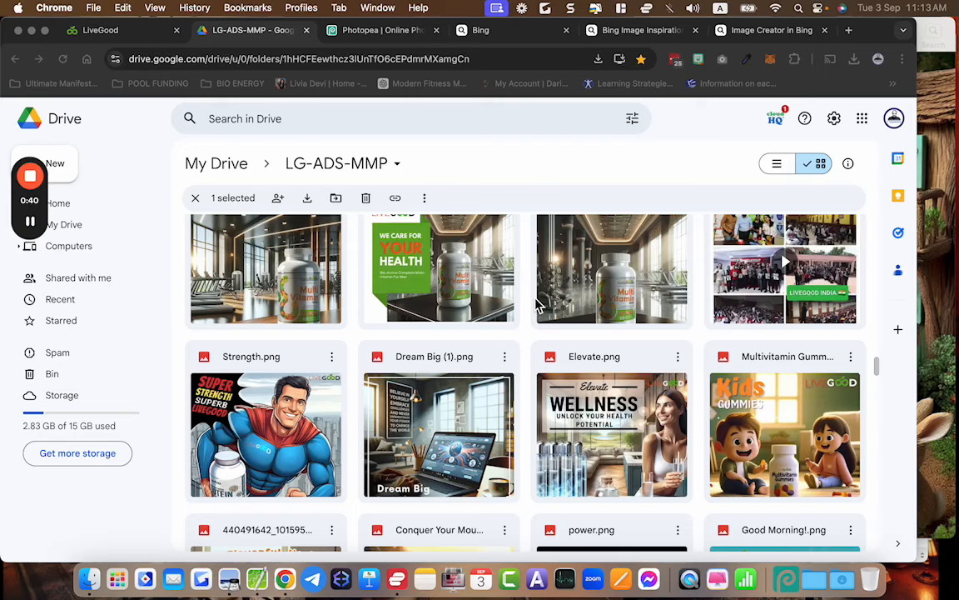
scroll(537, 306, down, 4)
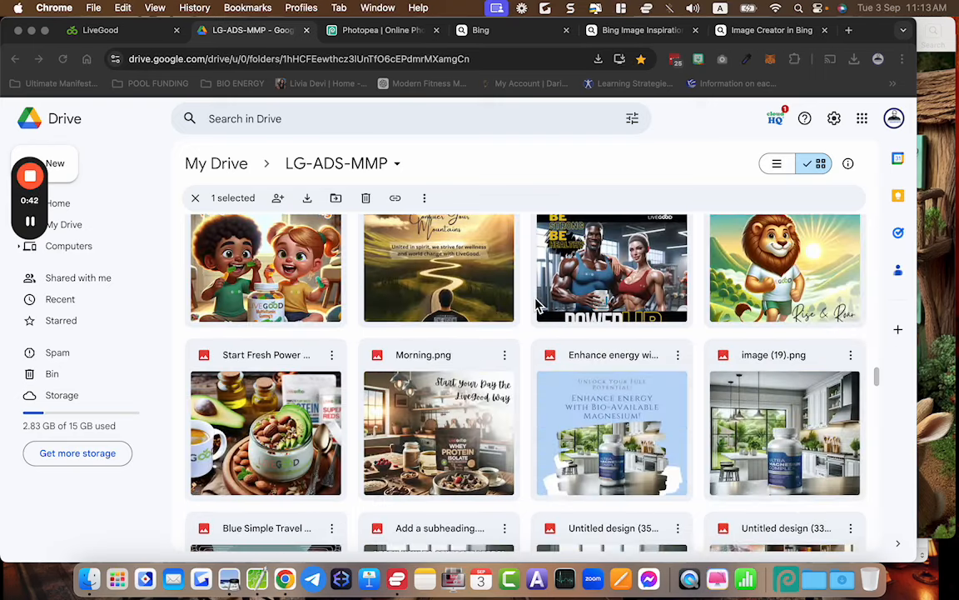
scroll(537, 305, up, 1)
scroll(537, 305, up, 15)
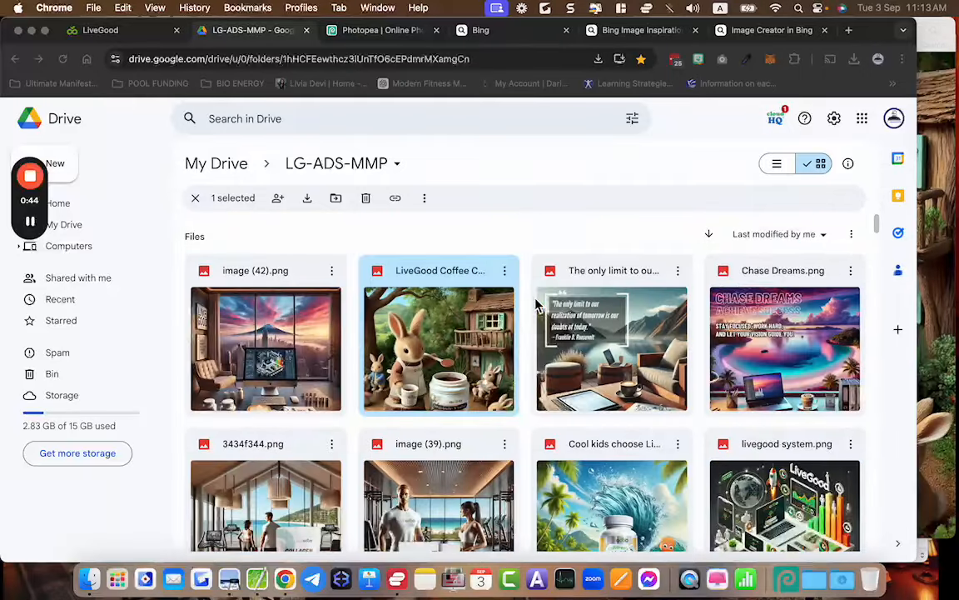
- Preview LiveGood Coffee Cute Rabbit Family.png, and switch to Preview to compare the unbranded original with the branded version
double_click(399, 362)
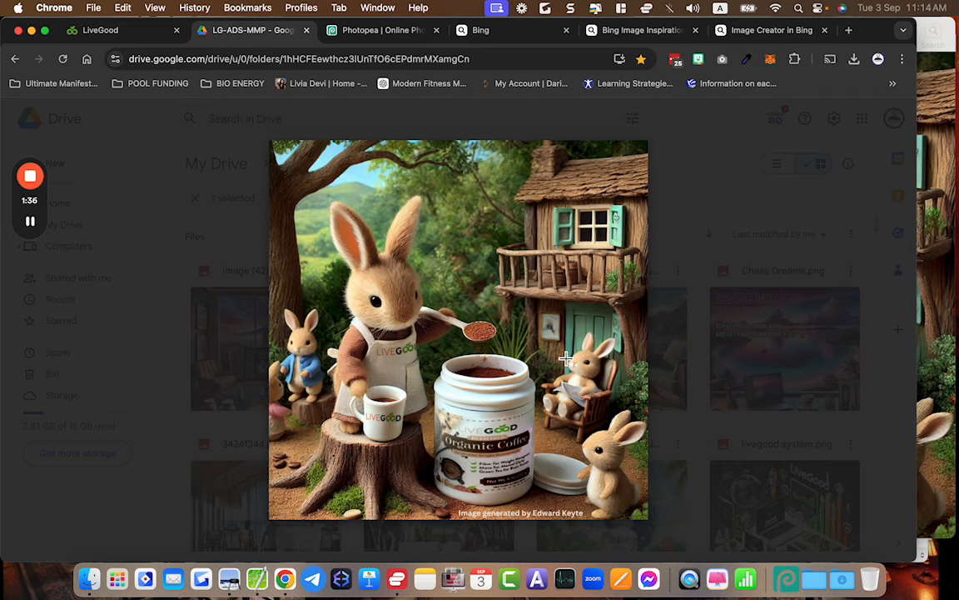
click(229, 580)
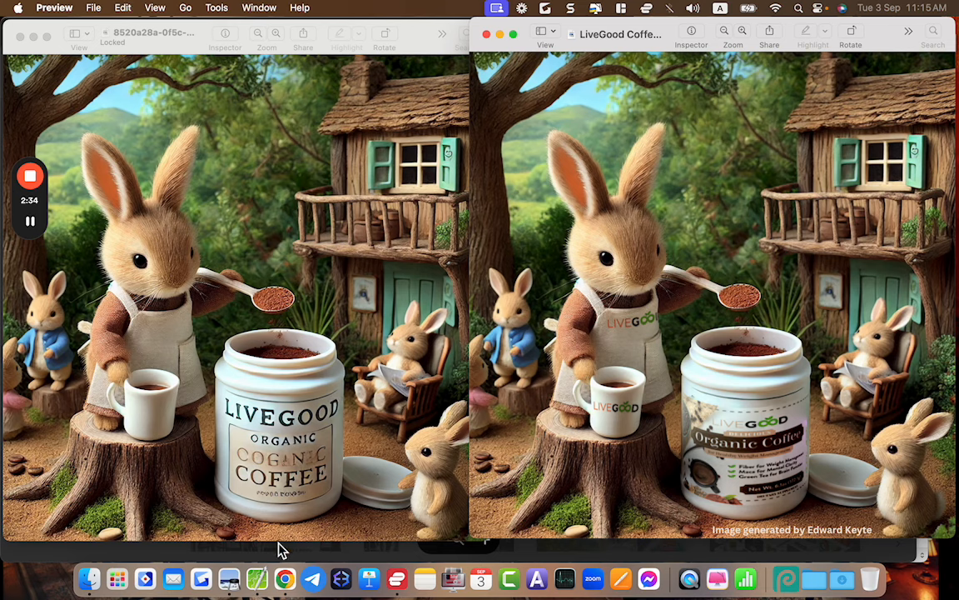
- In CotEditor, insert "cartoon style" before "woodland setting" in the Mummy Rabbit prompt and copy the entire prompt
click(257, 579)
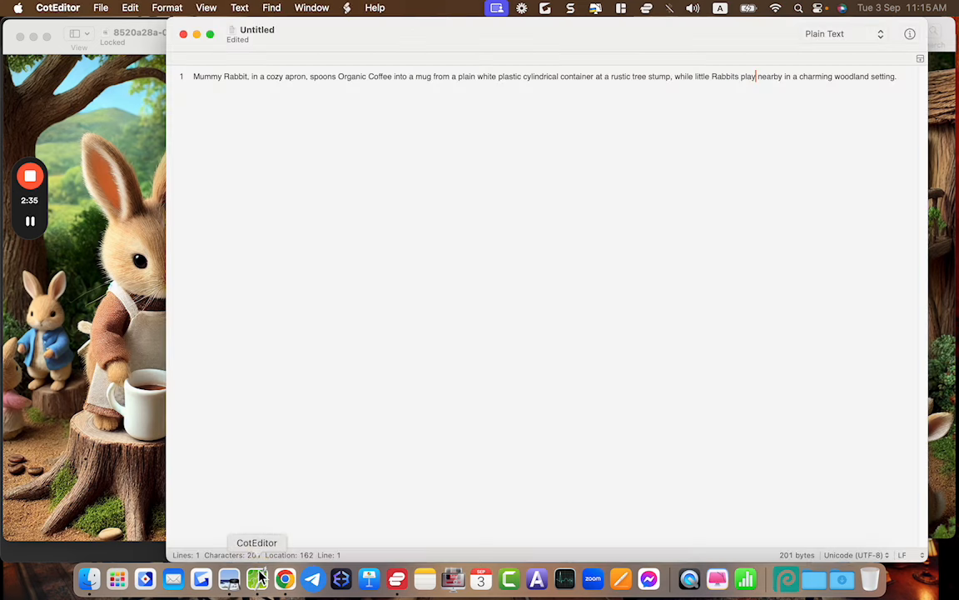
click(363, 251)
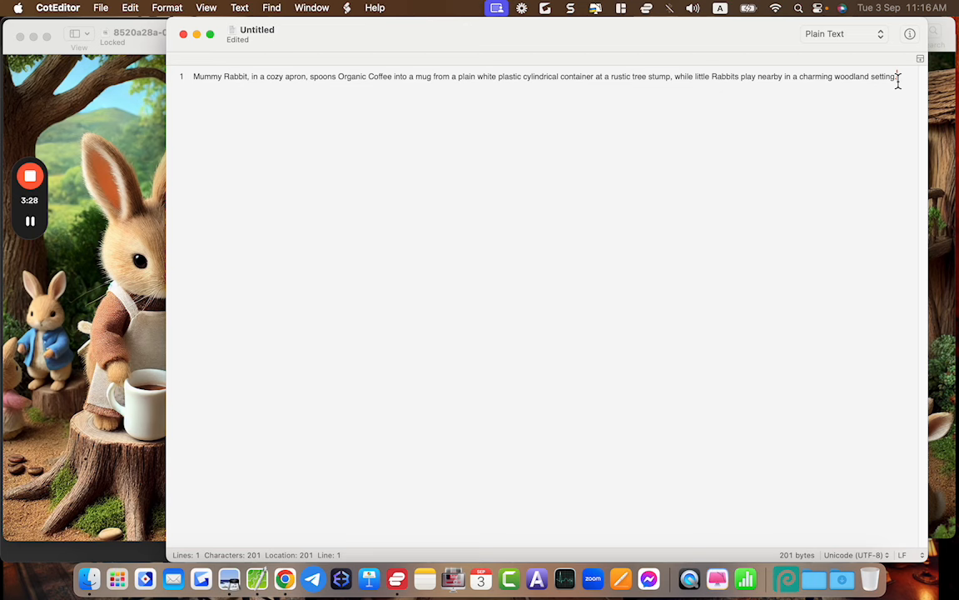
click(836, 80)
text(cartoon style)
key(super+a)
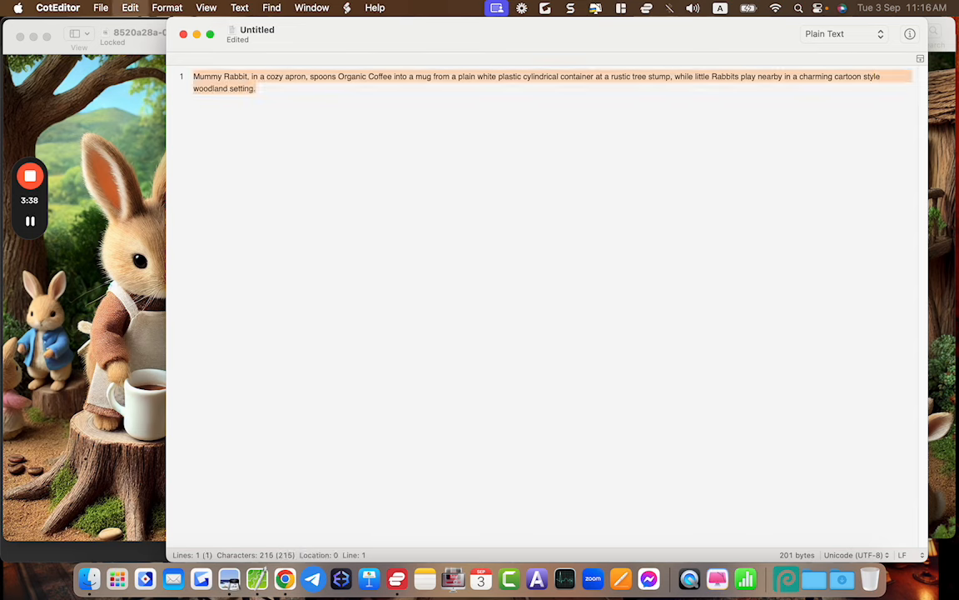
click(140, 223)
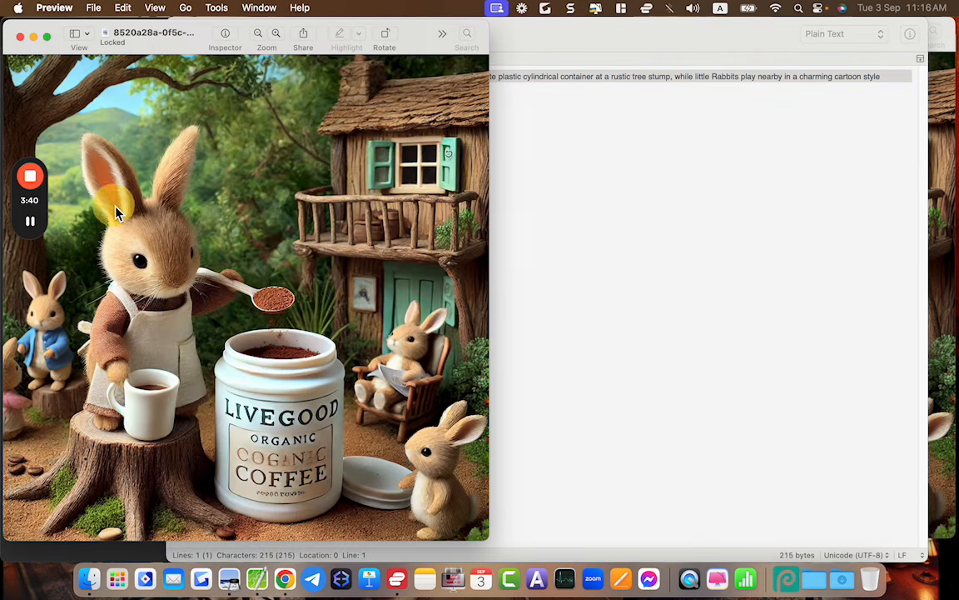
click(285, 579)
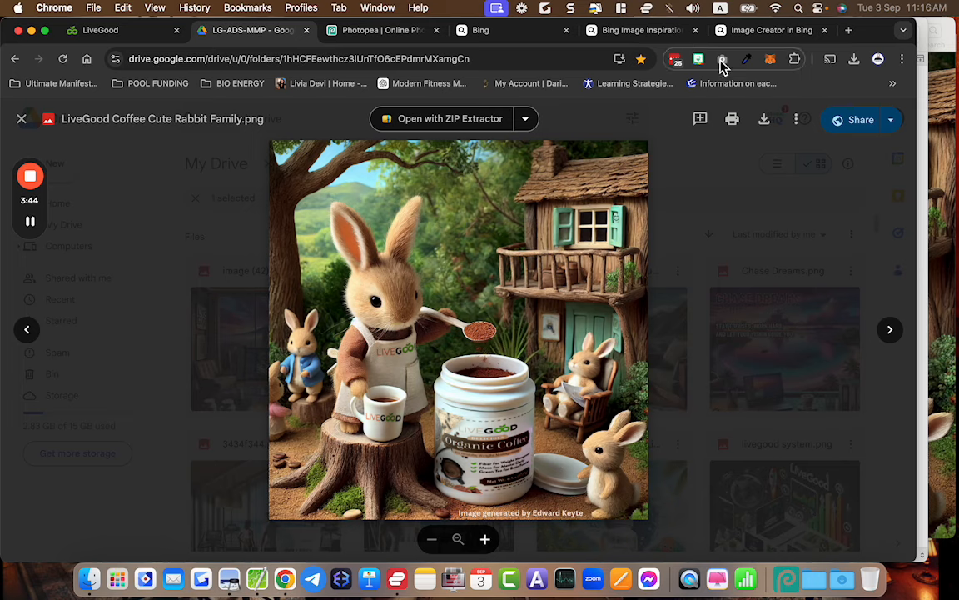
click(744, 37)
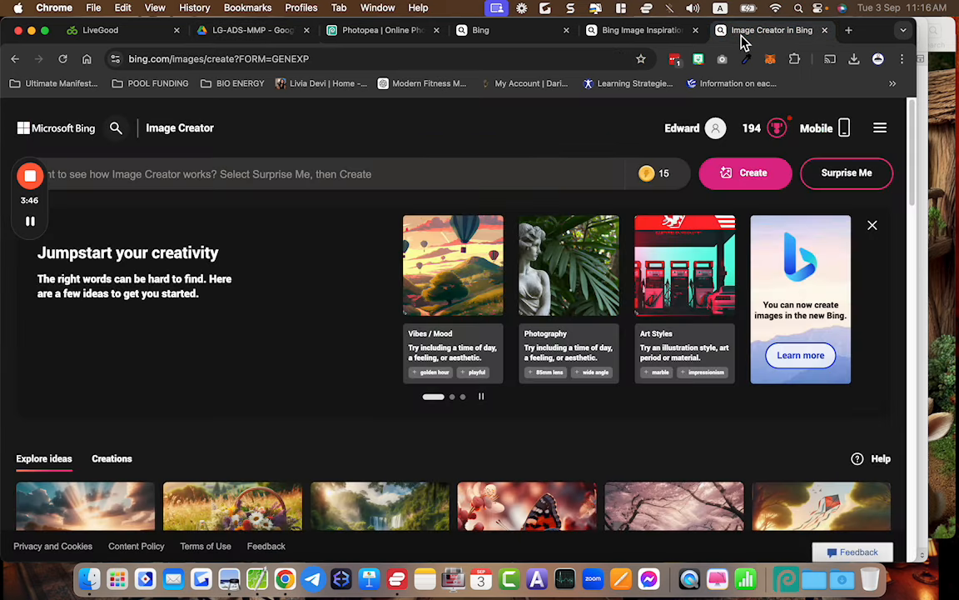
click(512, 35)
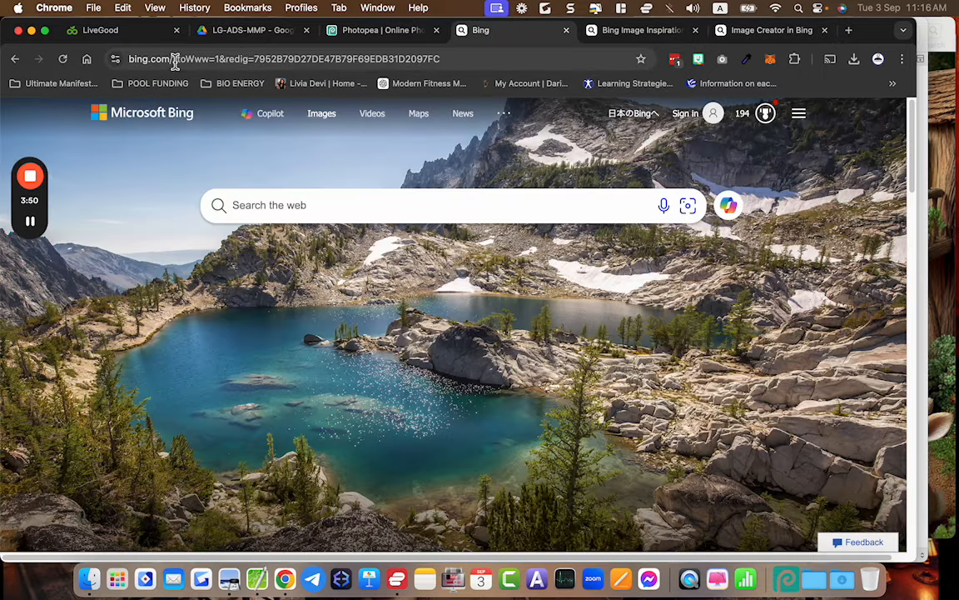
drag(391, 59, 450, 58)
key(BackSpace)
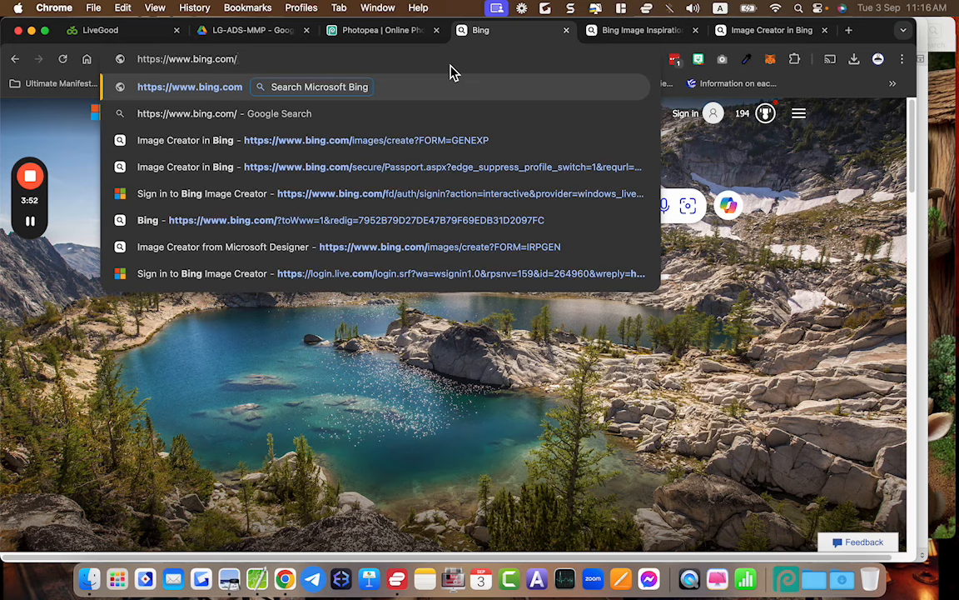
key(Return)
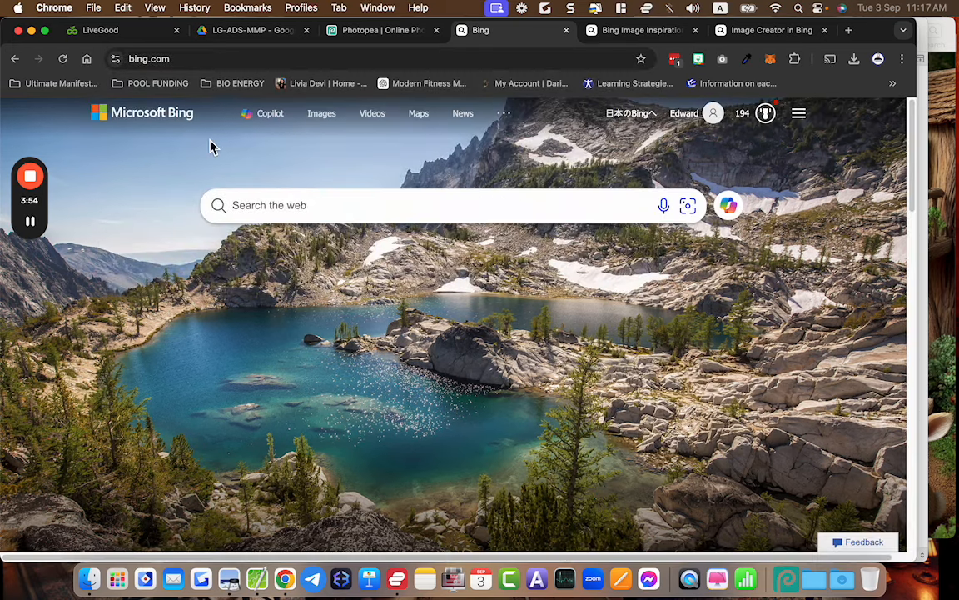
- Generate images in Bing Image Creator from the copied Mummy Rabbit cartoon style prompt
click(636, 31)
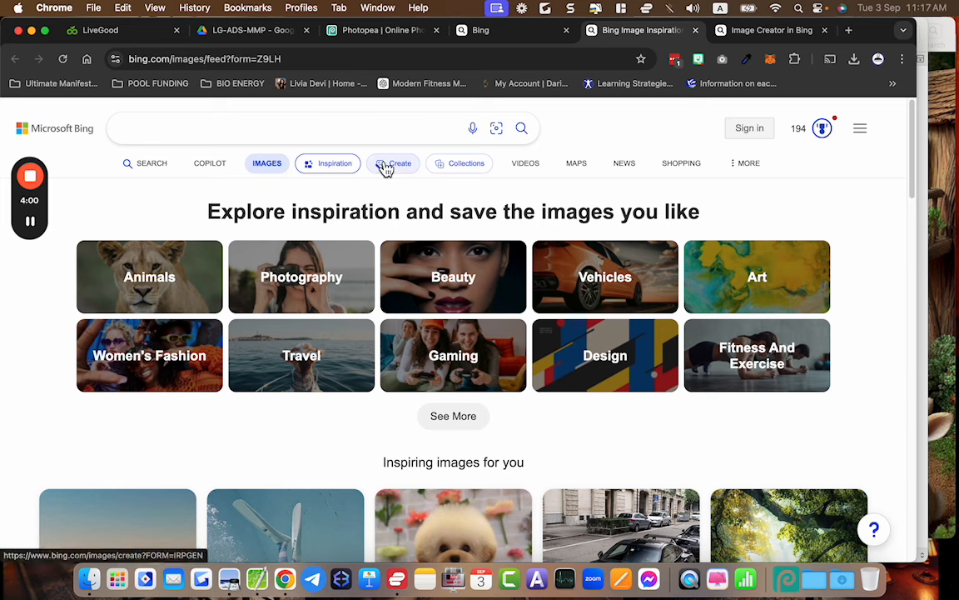
click(738, 31)
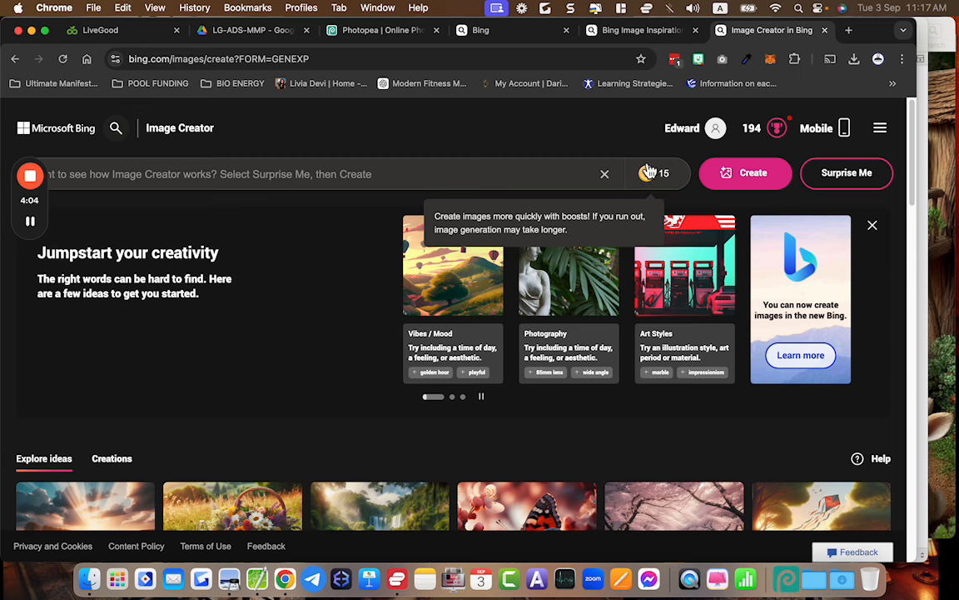
drag(41, 214, 42, 312)
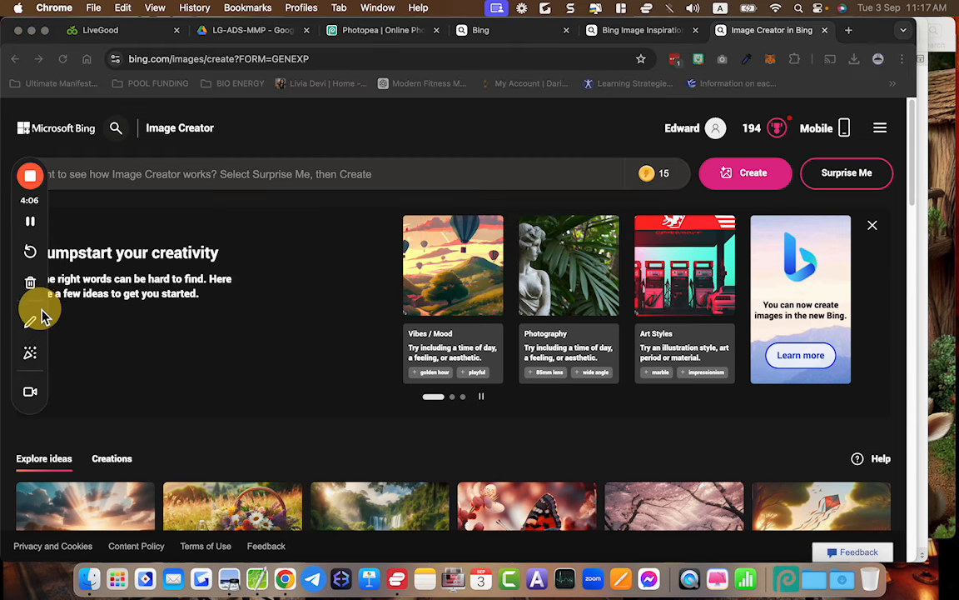
drag(43, 206, 42, 326)
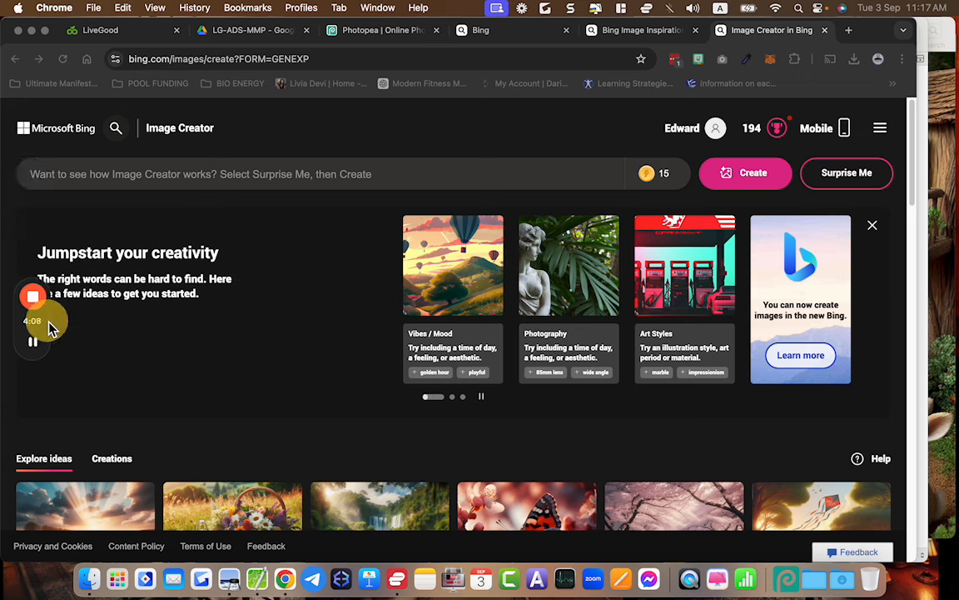
click(63, 174)
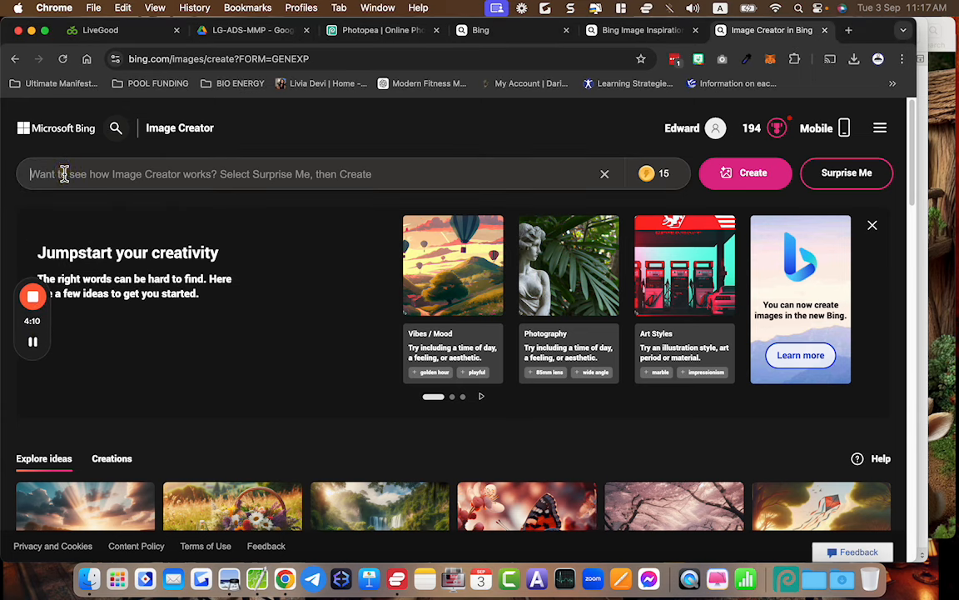
key(super+v)
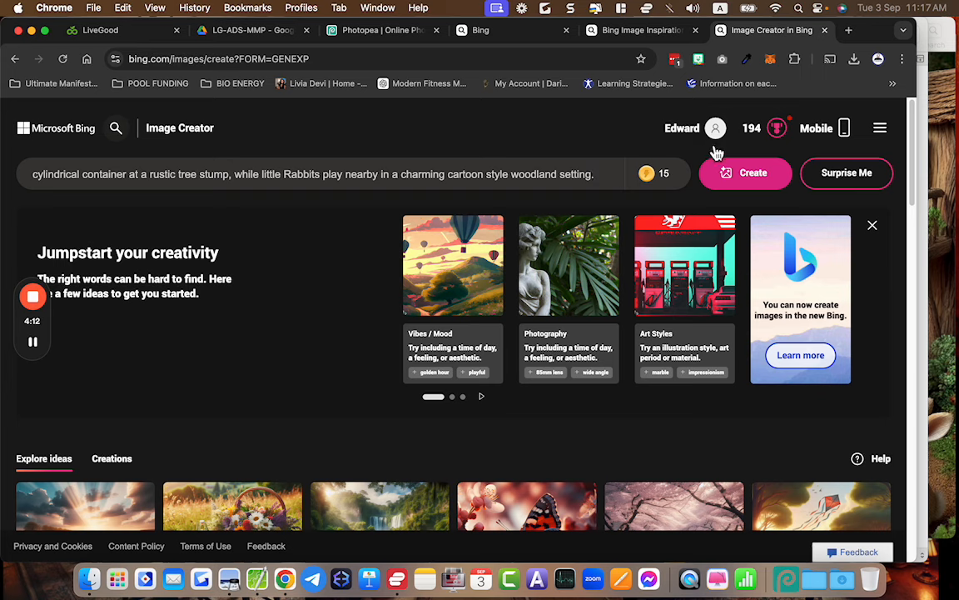
click(737, 175)
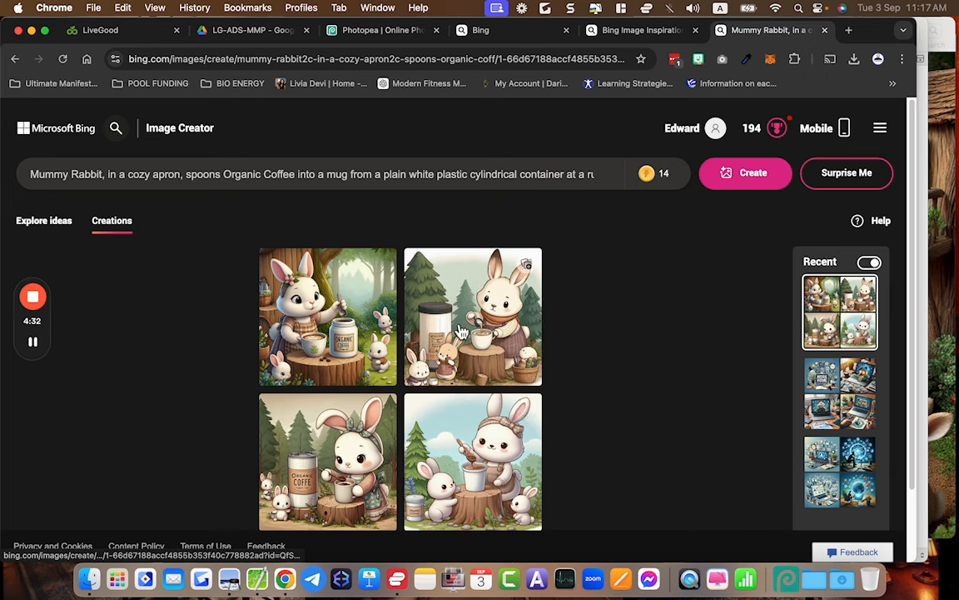
- Remove the full stop after "woodland setting" at the end of the image prompt
scroll(565, 181, right, 5)
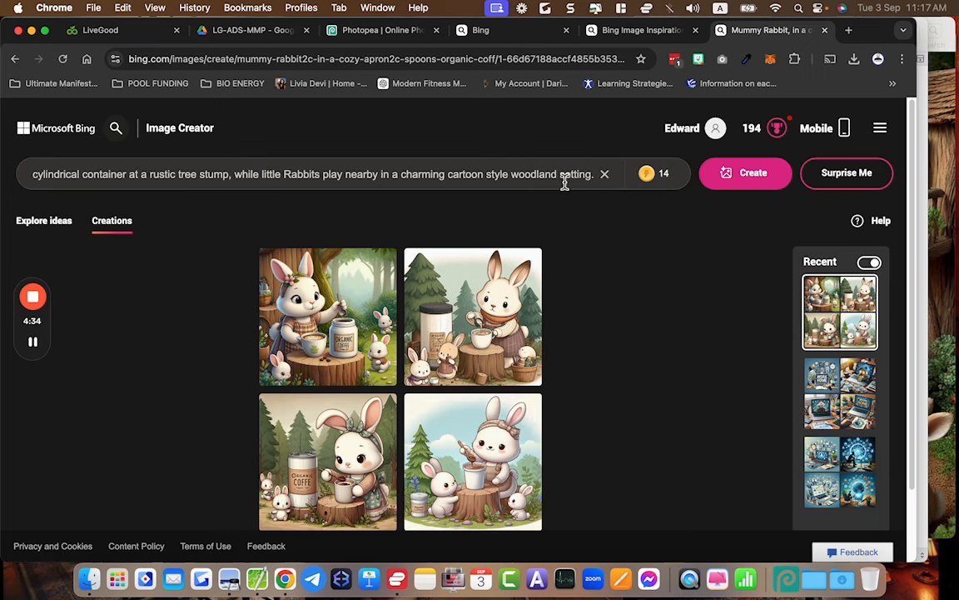
click(596, 184)
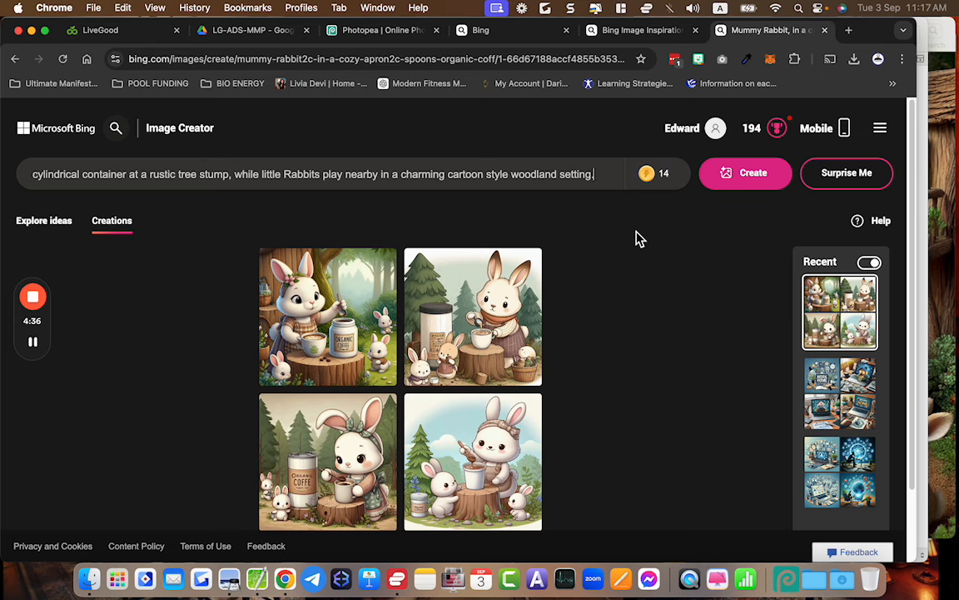
key(BackSpace)
key(BackSpace)
- Open the first generated rabbit image in the large view and check the original and branded rabbit pictures in Preview before returning to Chrome
scroll(649, 439, down, 2)
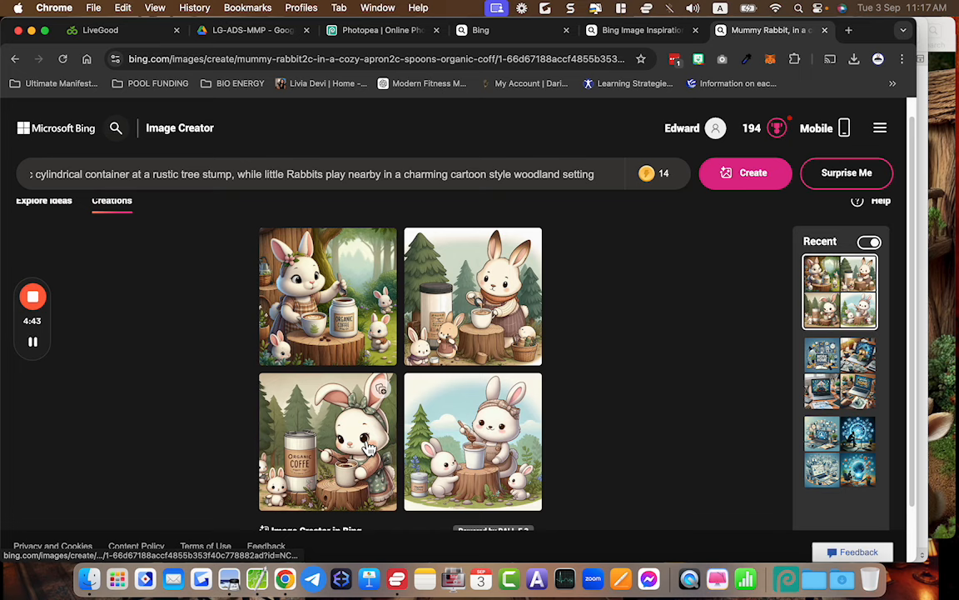
click(329, 310)
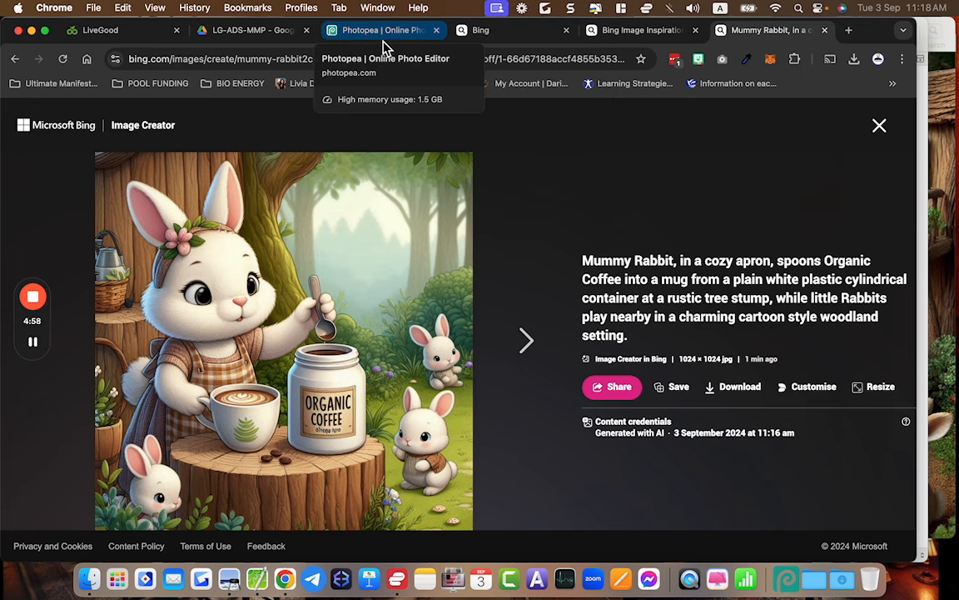
click(231, 580)
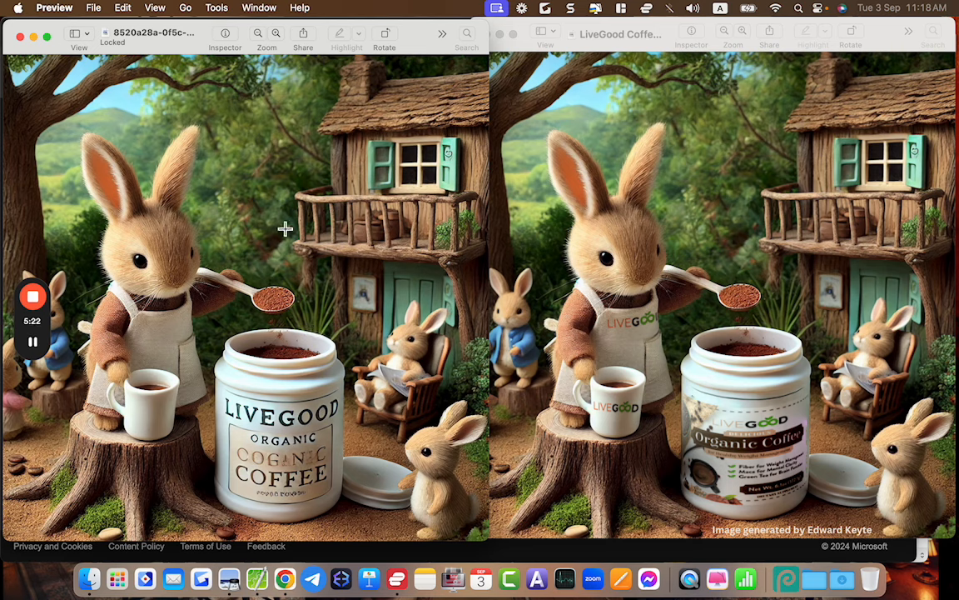
drag(252, 288, 376, 313)
click(258, 194)
key(super+Tab)
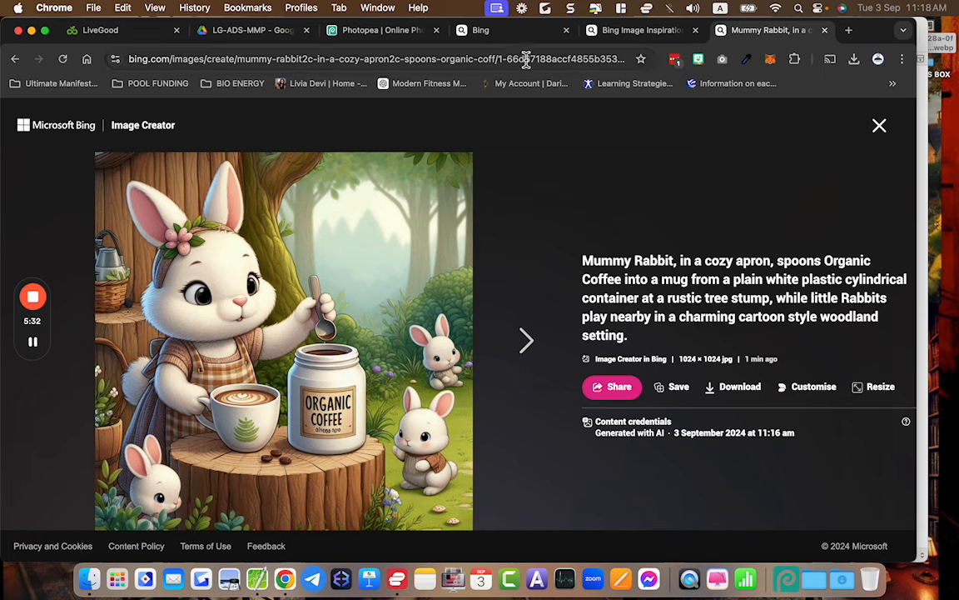
- Open the rabbit .webp picture with the LIVEGOOD coffee jar from the desktop as a document in Photopea
click(360, 37)
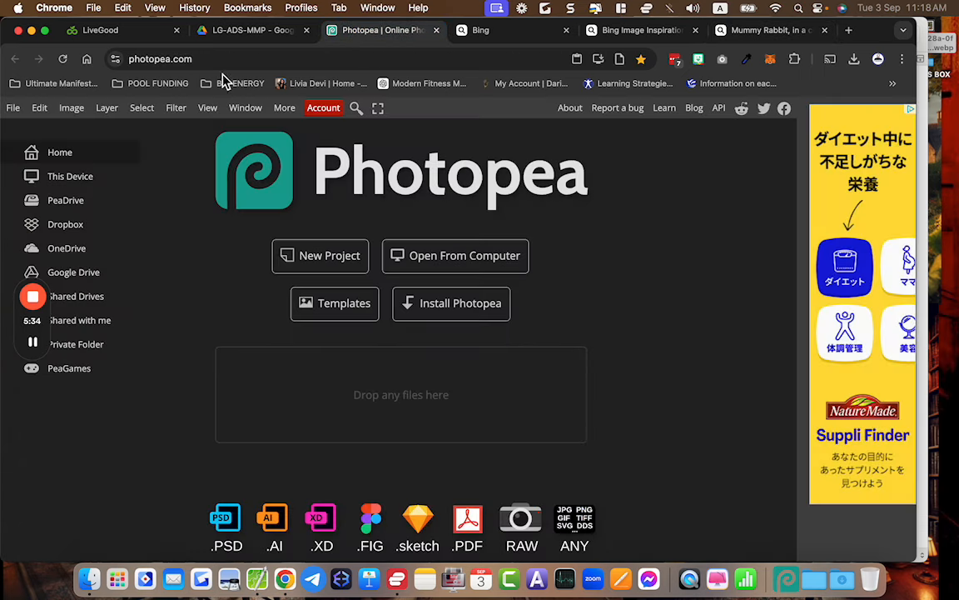
click(122, 58)
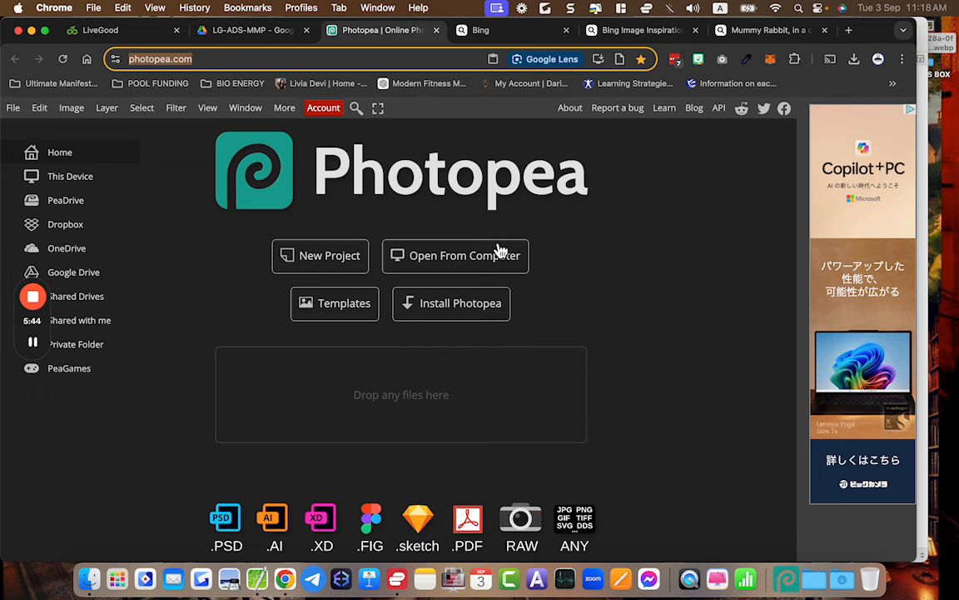
click(936, 33)
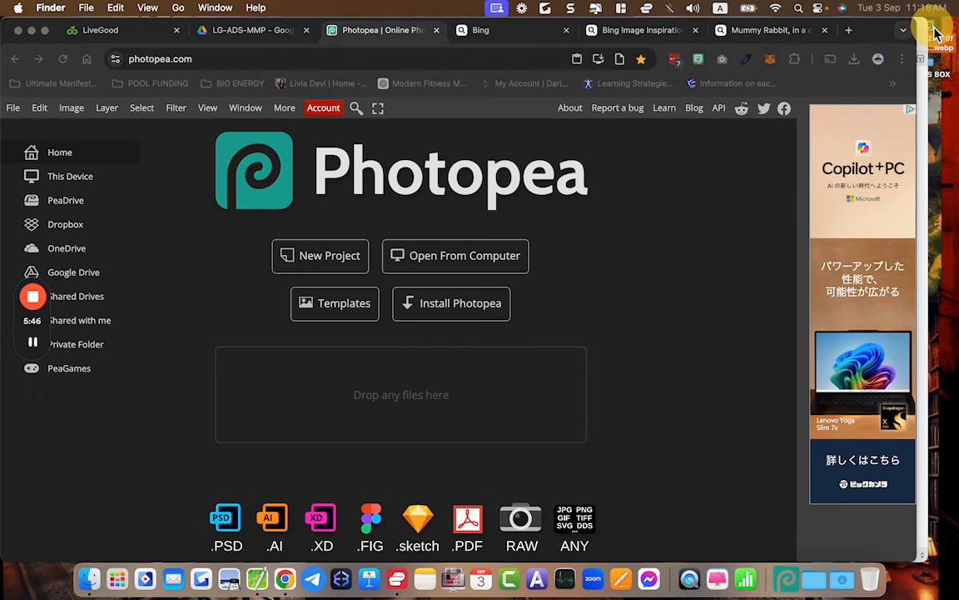
double_click(936, 33)
key(super+q)
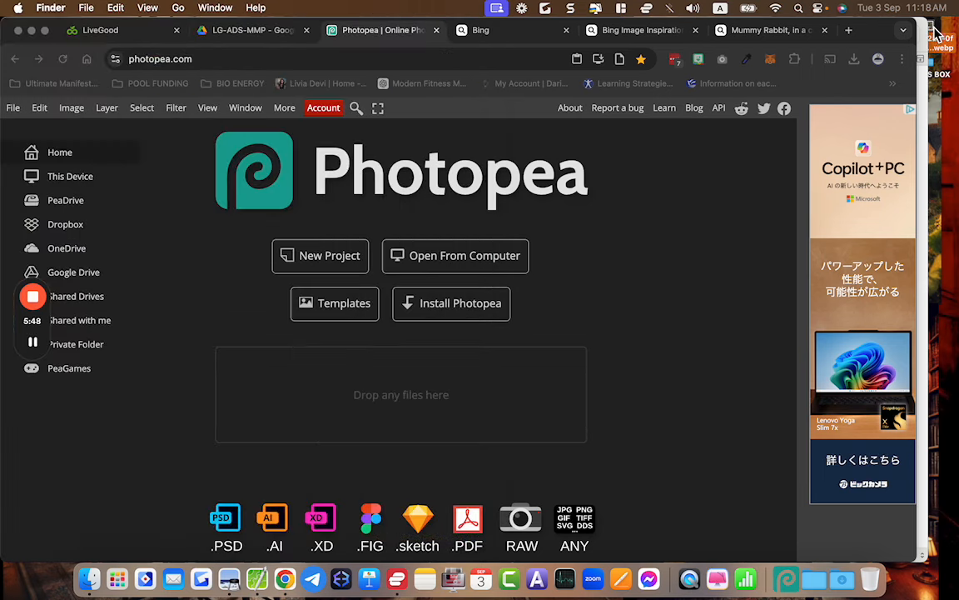
drag(941, 45, 523, 315)
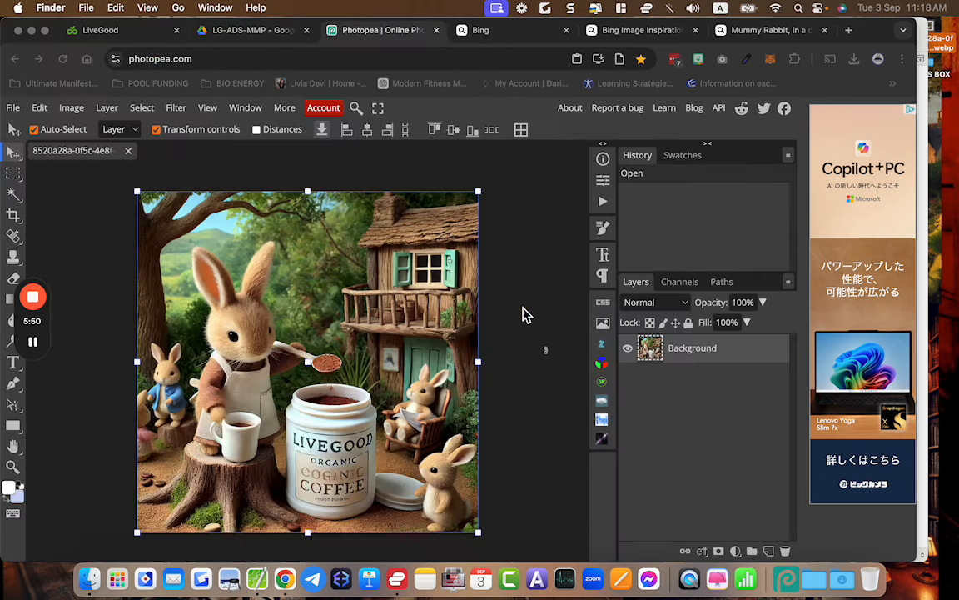
- Examine the lettering on the coffee jar and the surrounding rabbit scene up close
click(358, 359)
scroll(358, 358, up, 5)
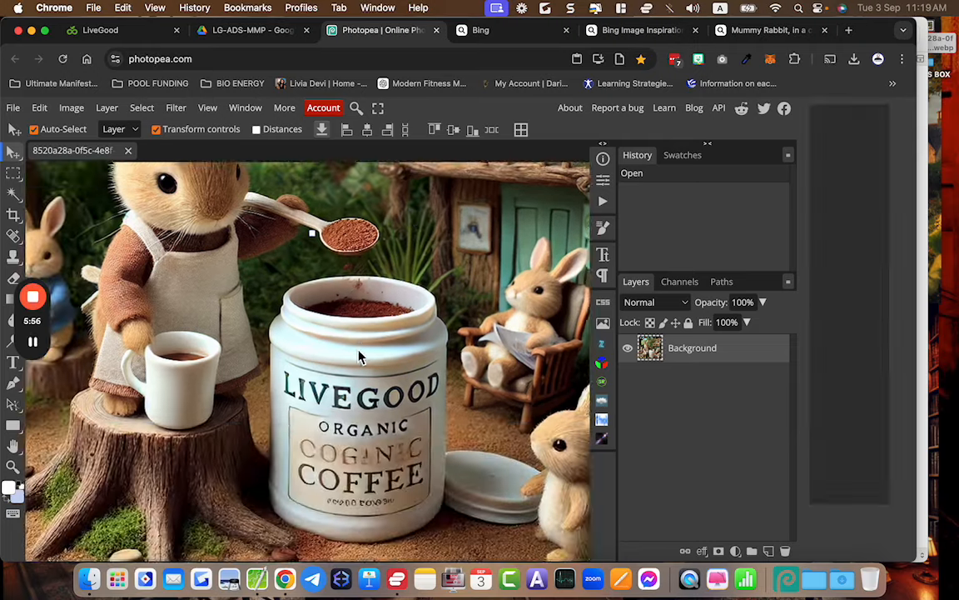
scroll(360, 357, up, 2)
scroll(360, 354, down, 6)
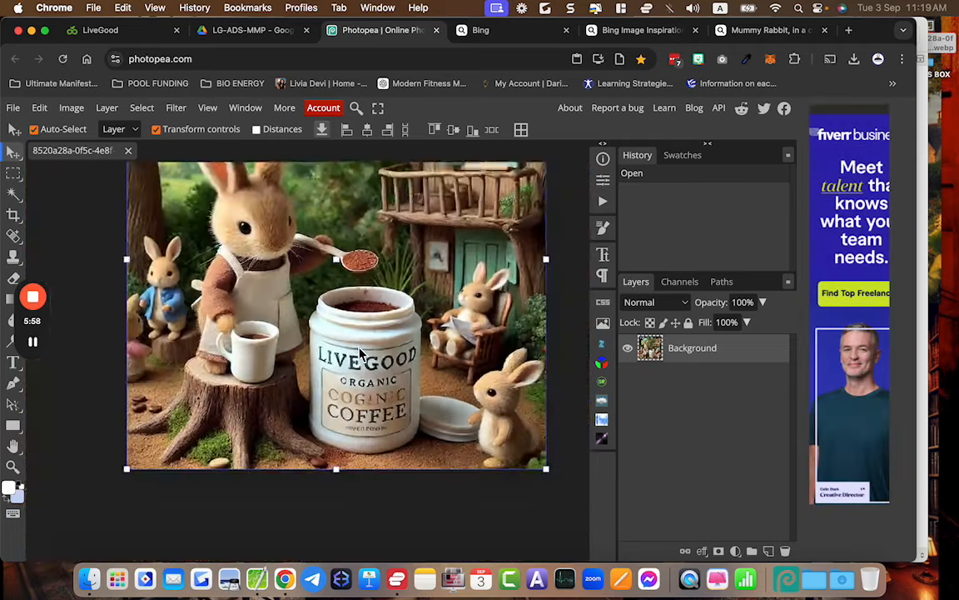
scroll(359, 353, up, 3)
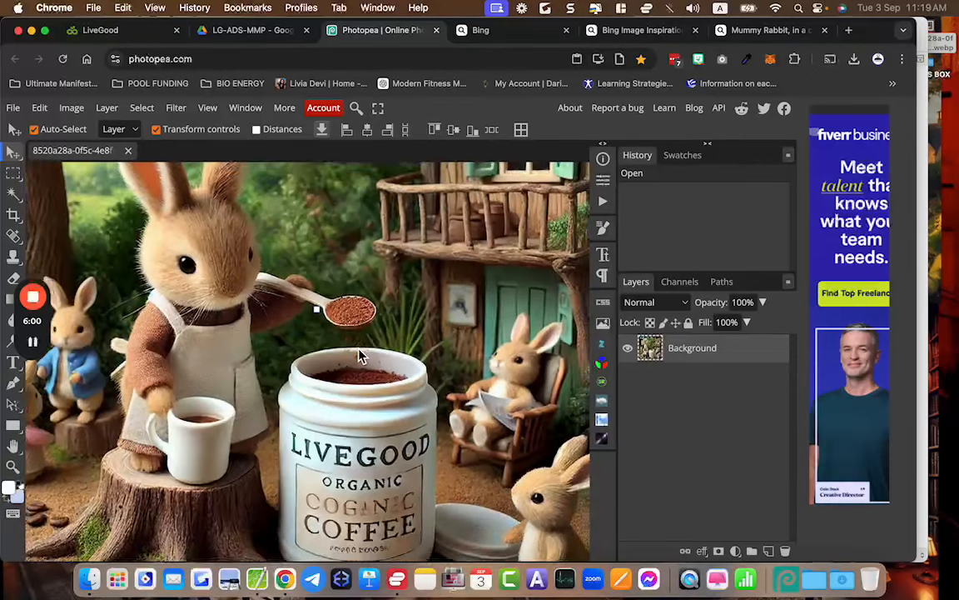
scroll(359, 356, down, 1)
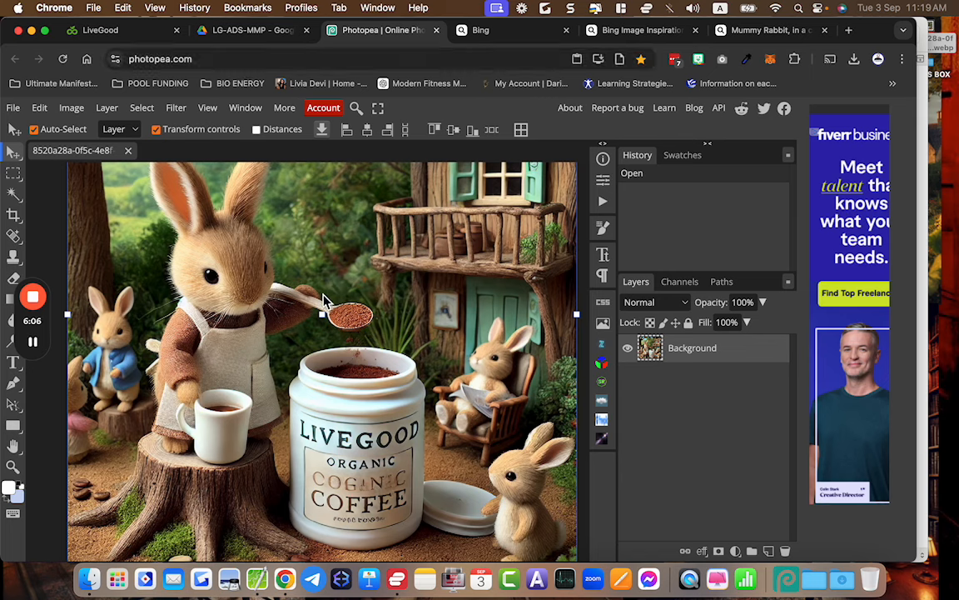
scroll(340, 244, up, 3)
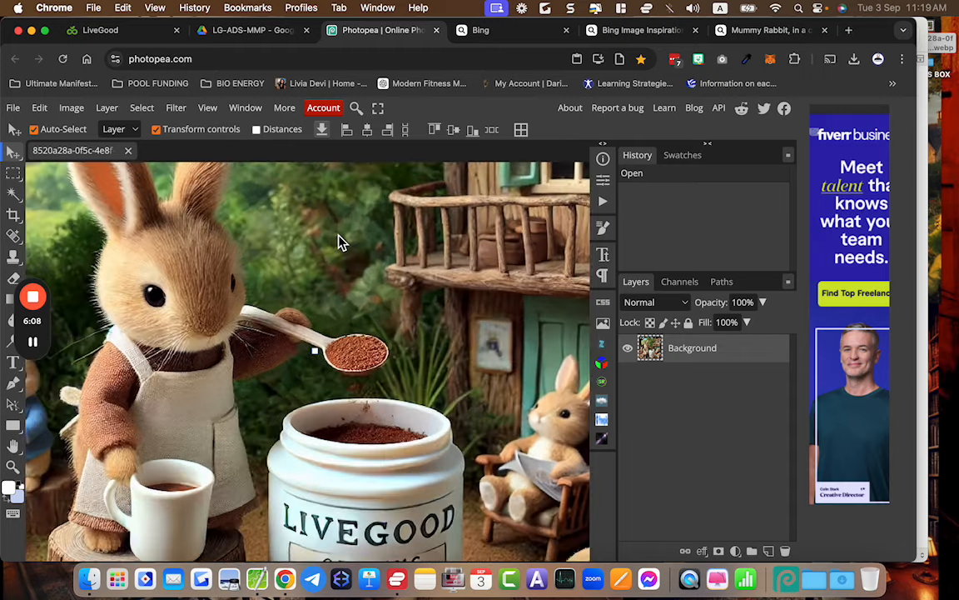
scroll(340, 243, down, 2)
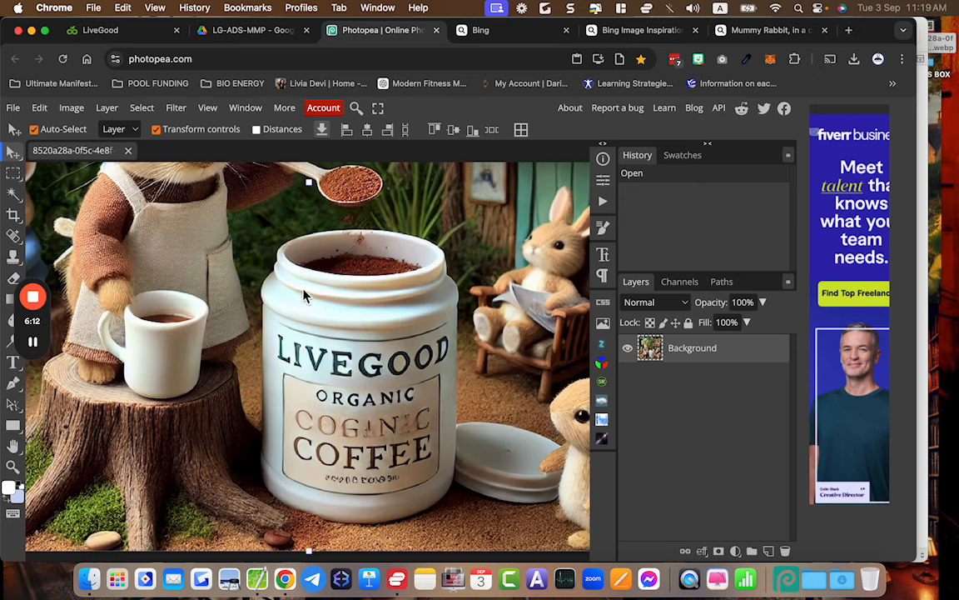
- Copy the Organic Coffee product image from the LiveGood shop page and paste it into the rabbit picture as a new layer
click(98, 30)
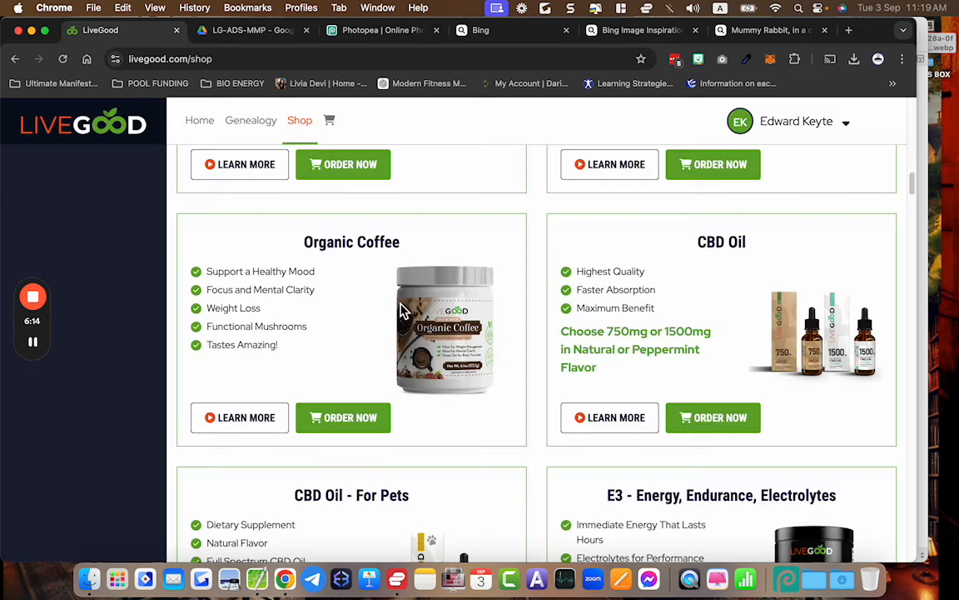
right_click(434, 317)
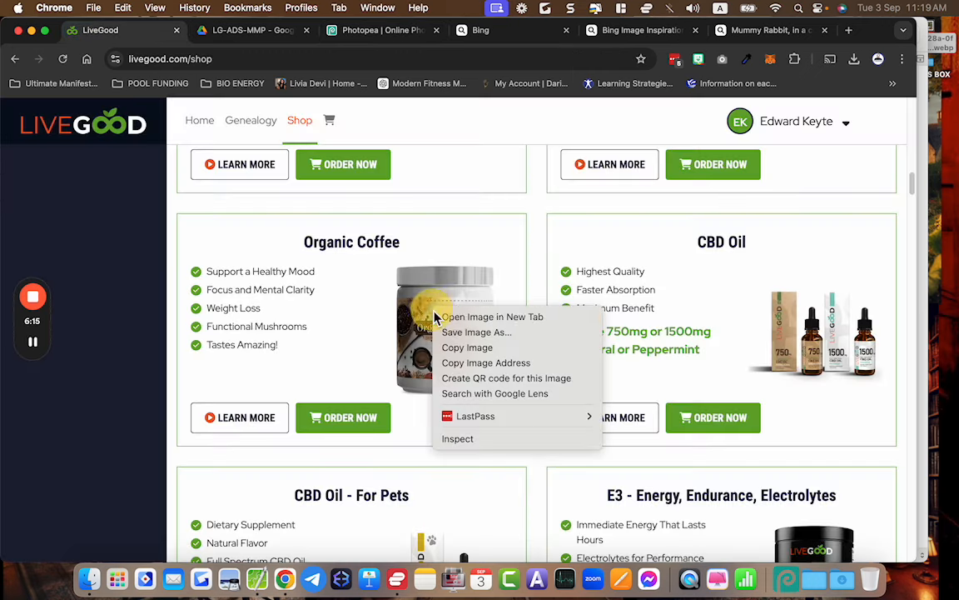
click(467, 346)
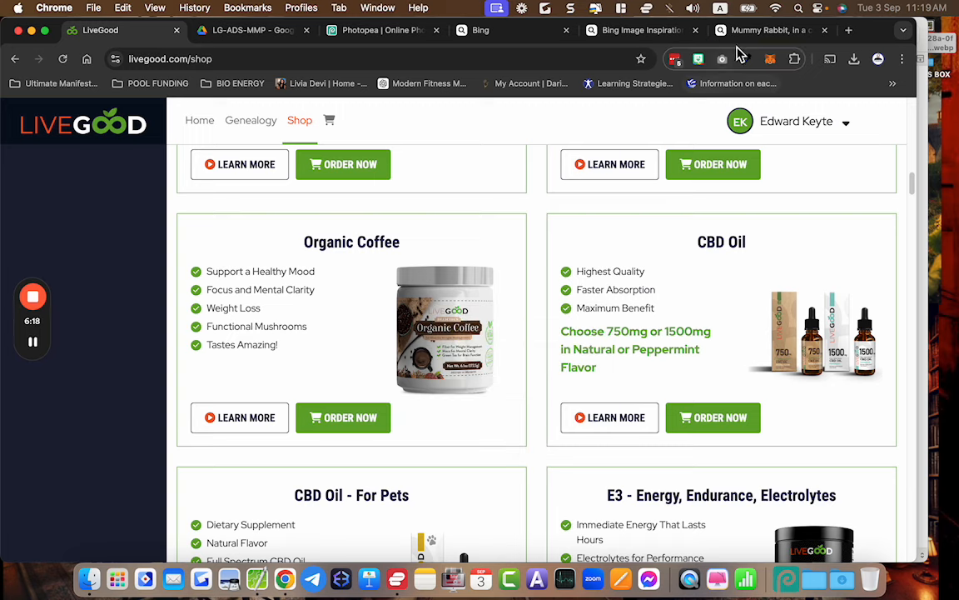
click(361, 33)
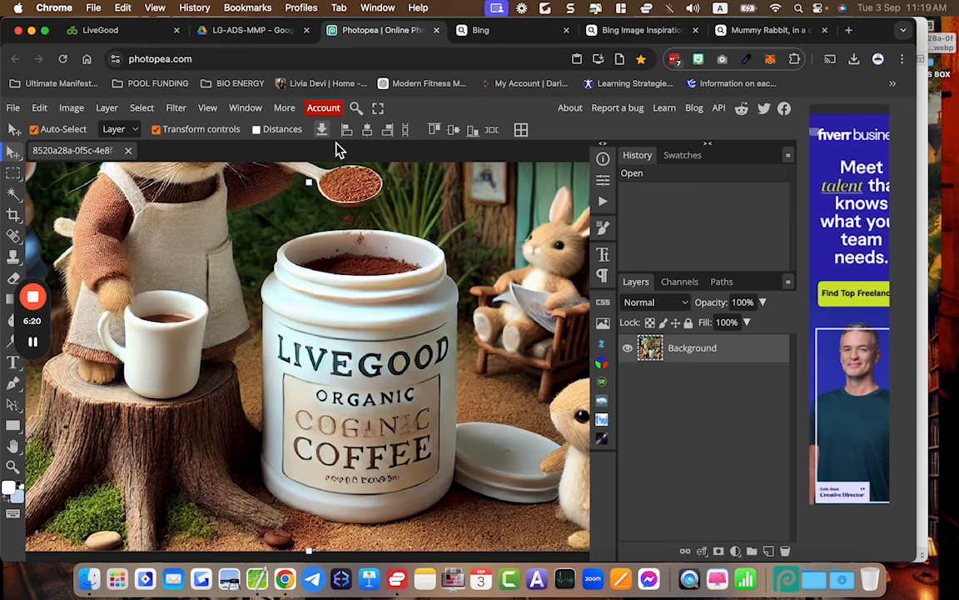
key(super+v)
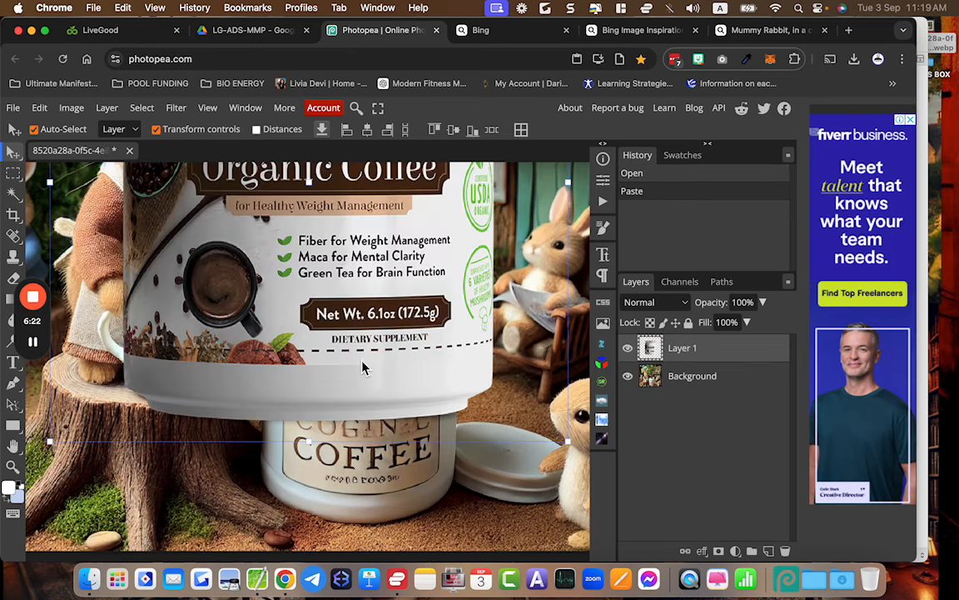
scroll(381, 422, up, 2)
scroll(381, 423, down, 3)
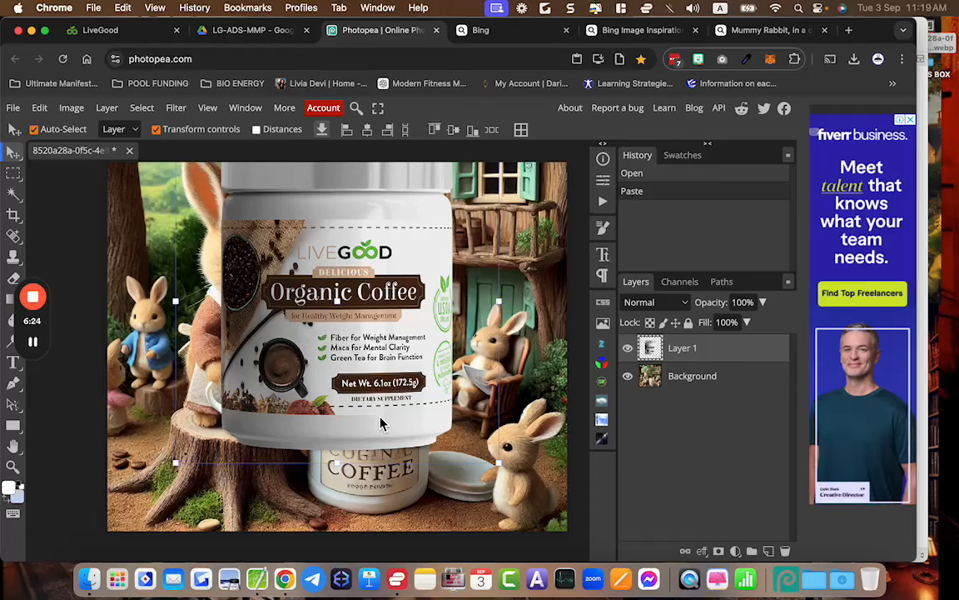
- Compare the pasted product jar beside the picture's own coffee jar and place it back over that jar
drag(381, 363, 252, 425)
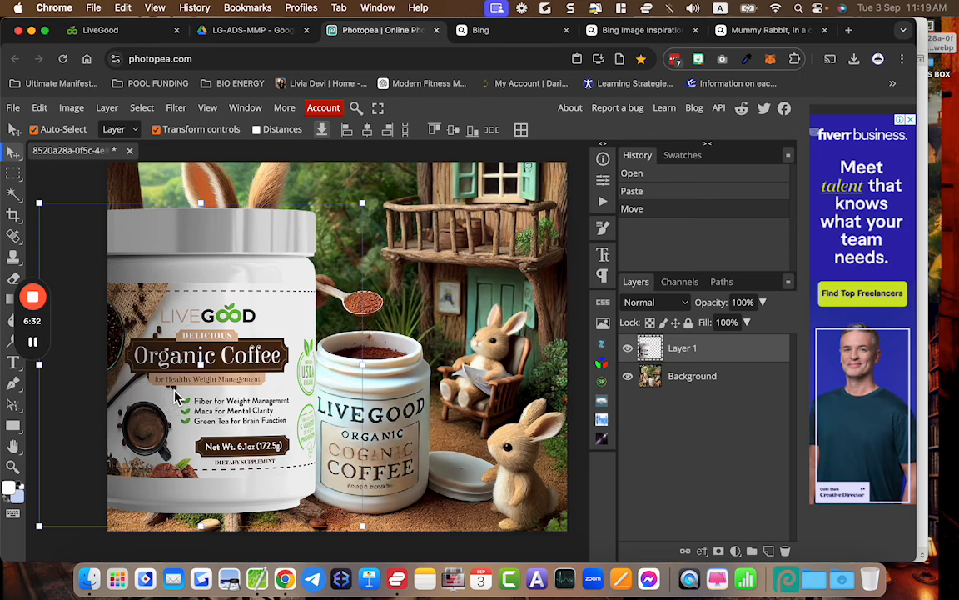
drag(171, 396, 166, 402)
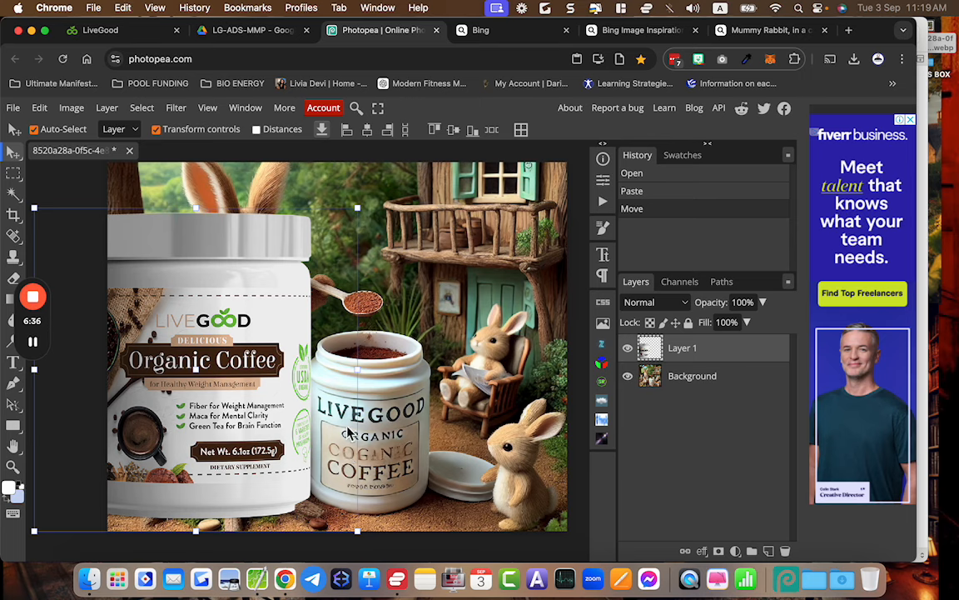
drag(182, 366, 326, 334)
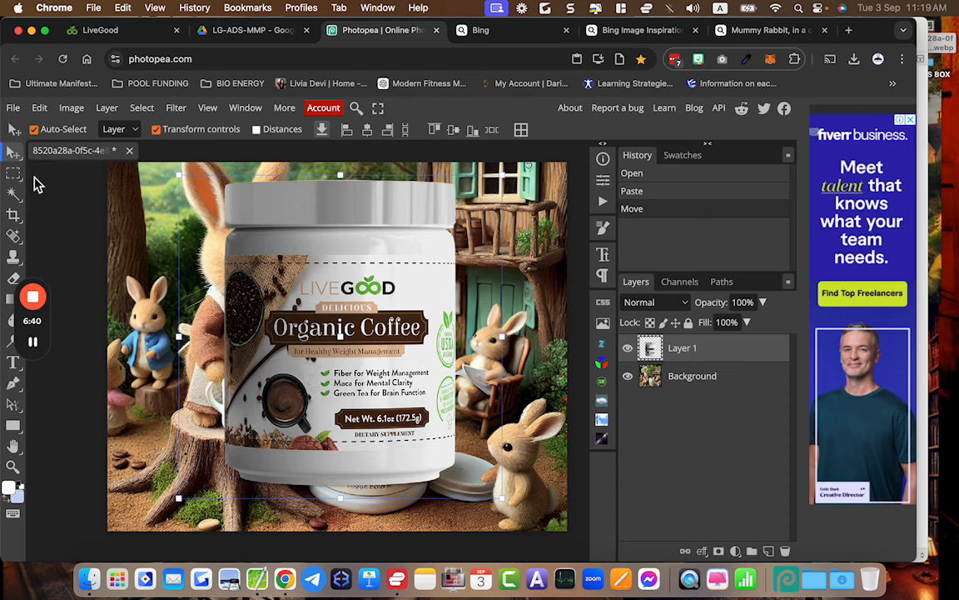
- Make a rectangular selection around the product jar's printed label and copy it to its own layer
scroll(221, 288, up, 2)
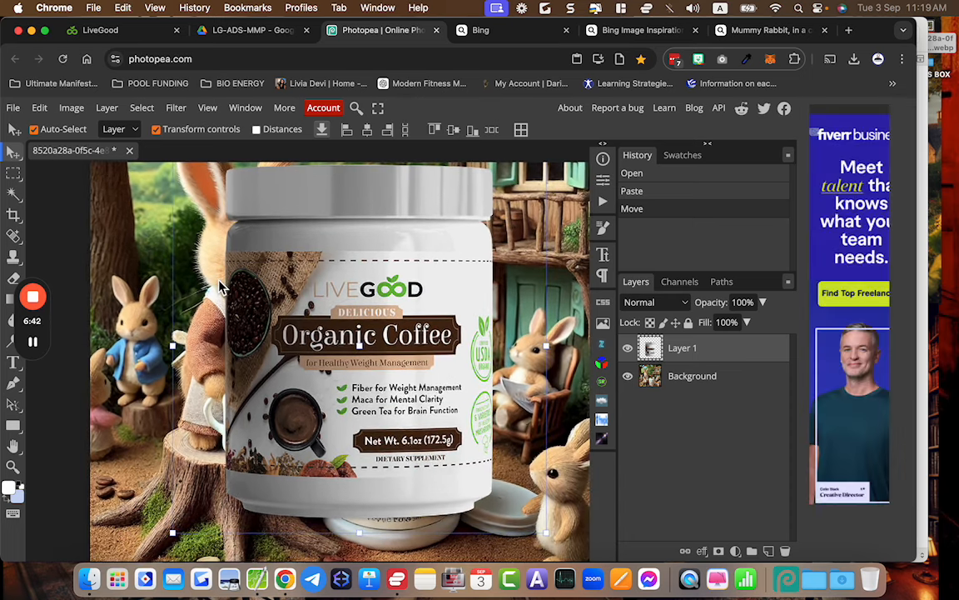
click(13, 173)
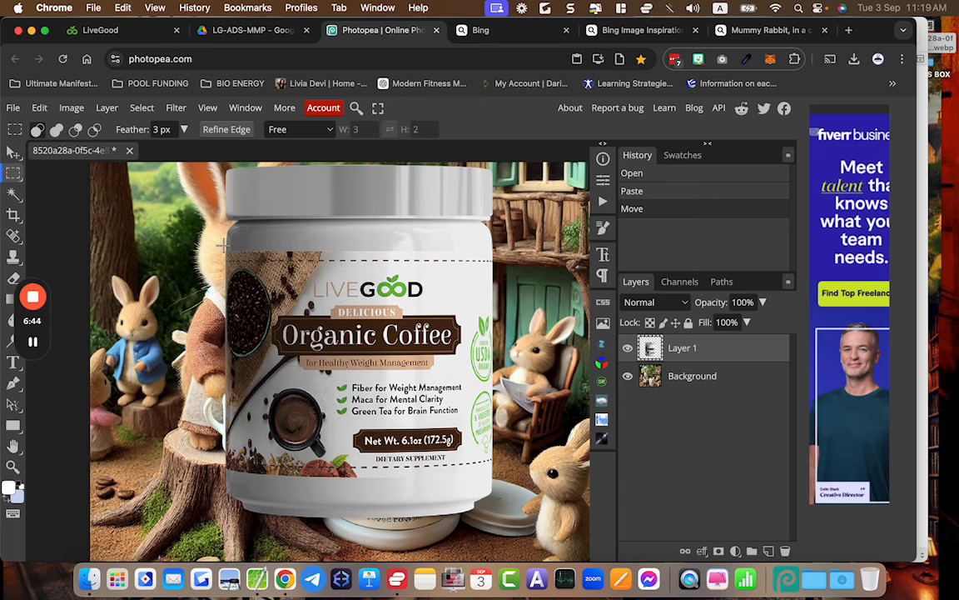
drag(223, 246, 500, 478)
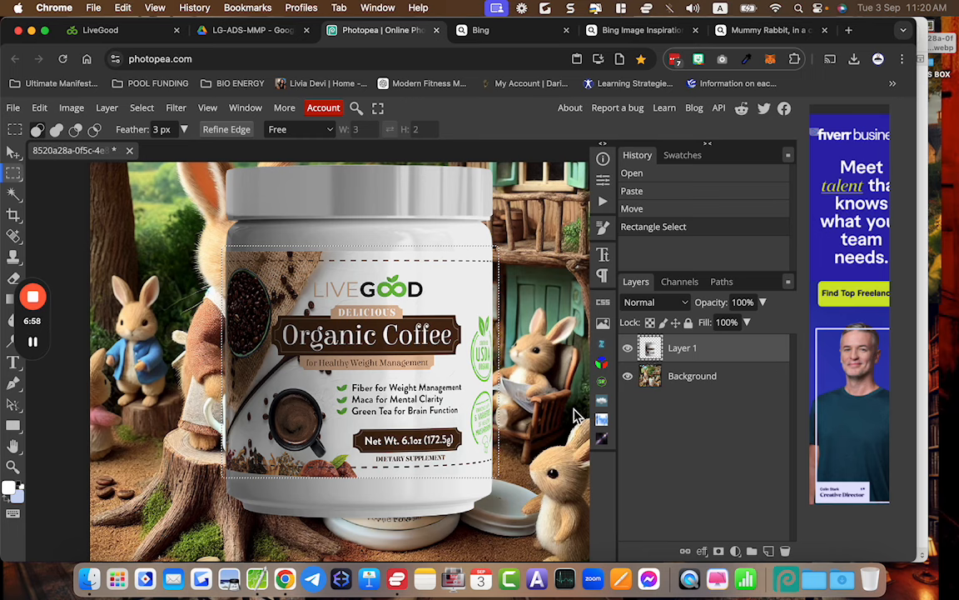
key(ctrl+j)
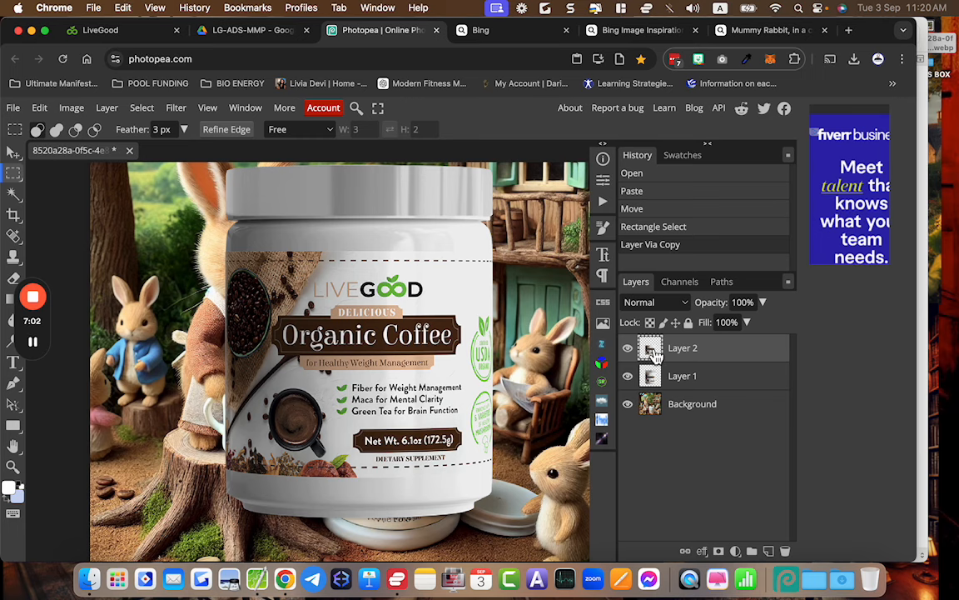
- Hide the full product jar layer, place it below the Background layer, and select the label layer
click(630, 376)
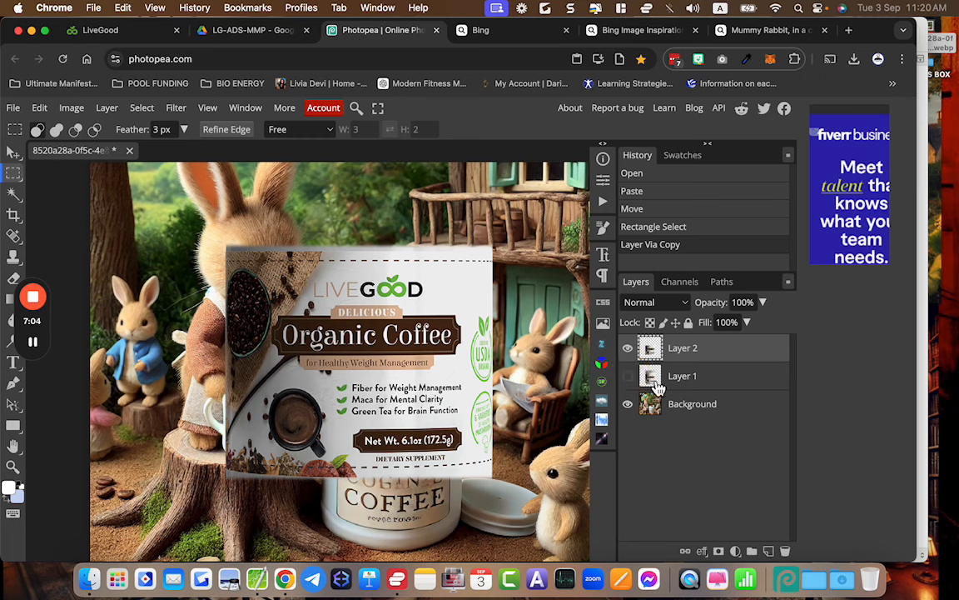
drag(658, 388, 651, 418)
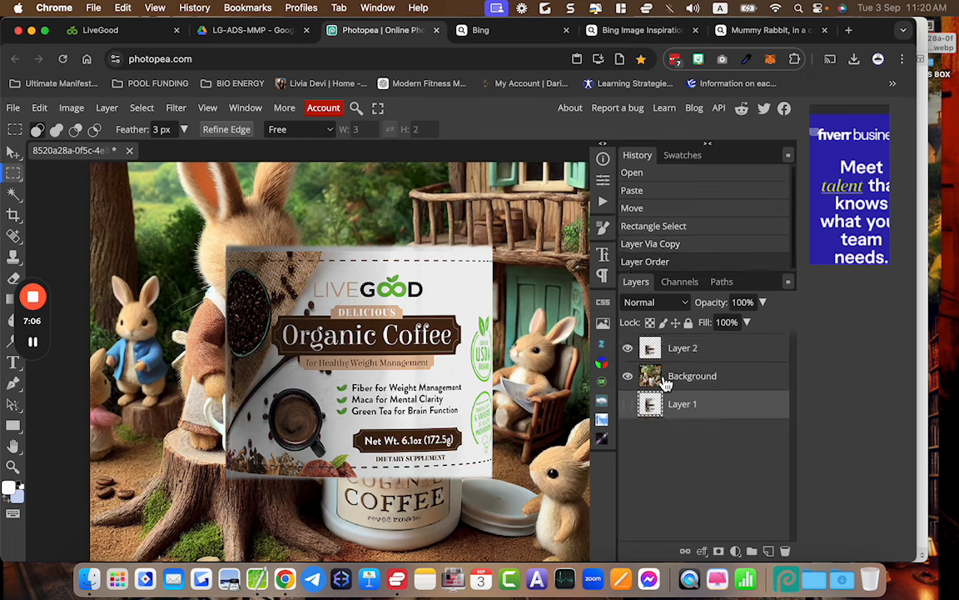
click(654, 349)
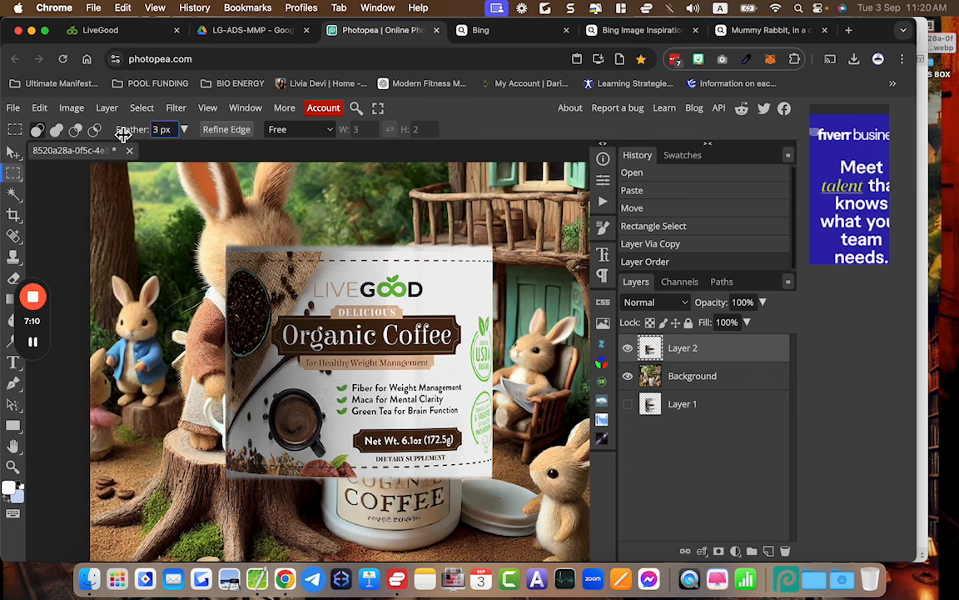
- Check the 3 px feather setting and inspect the label cut-out's edges up close
click(161, 131)
click(174, 130)
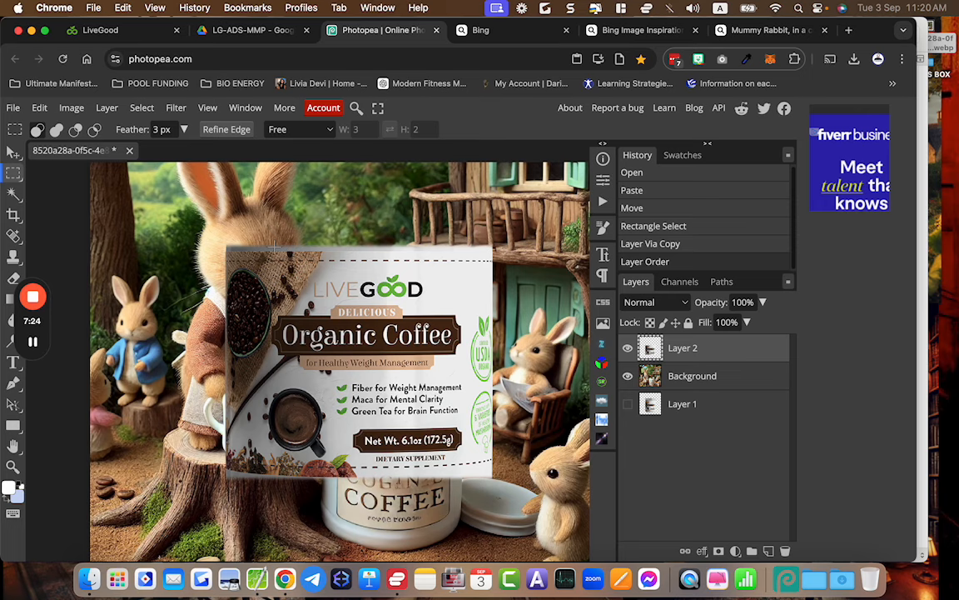
scroll(274, 246, up, 3)
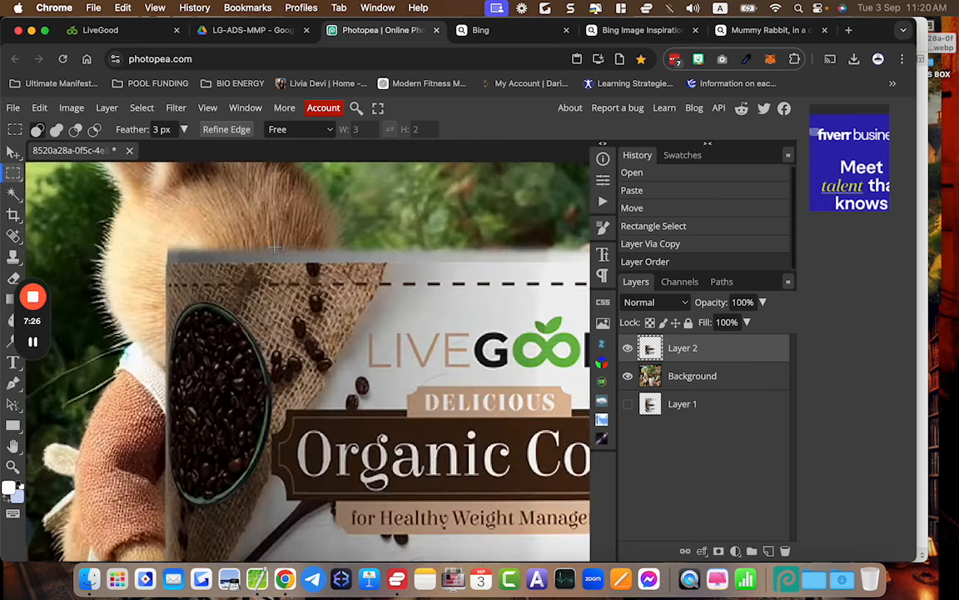
scroll(275, 247, down, 2)
scroll(302, 236, up, 2)
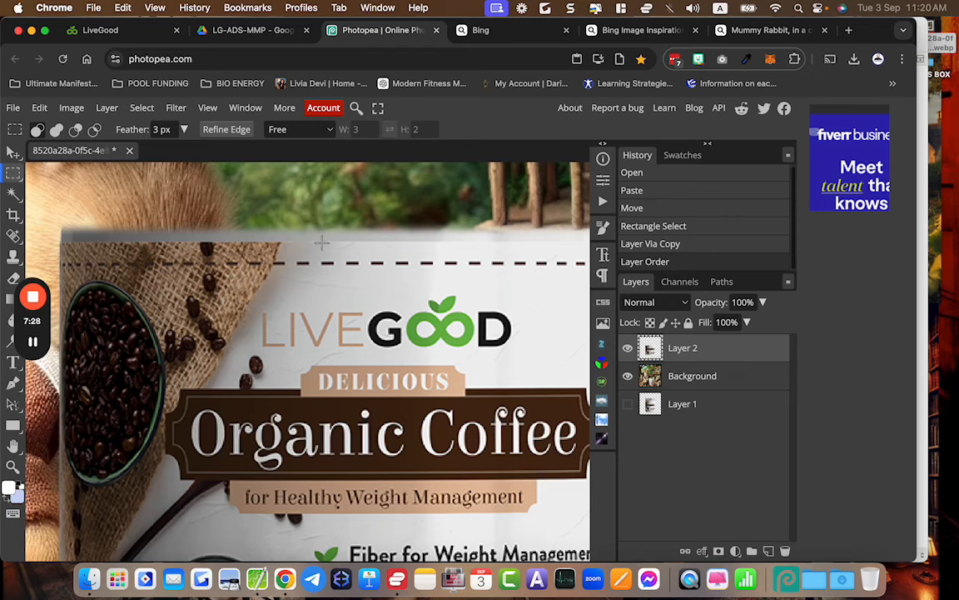
scroll(363, 249, down, 3)
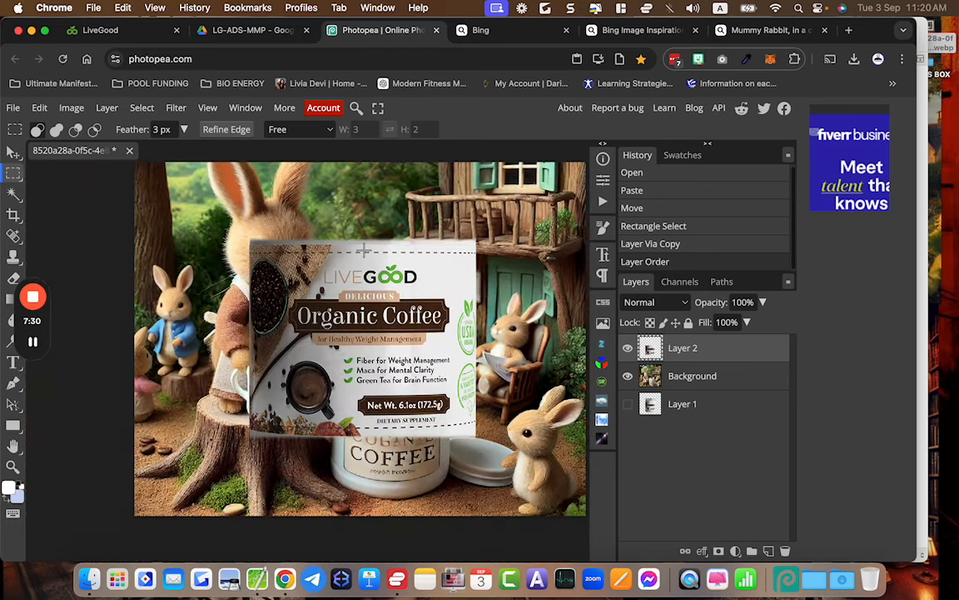
- Scale the label layer down to about 55% and move it onto the front of the picture's coffee jar
click(14, 153)
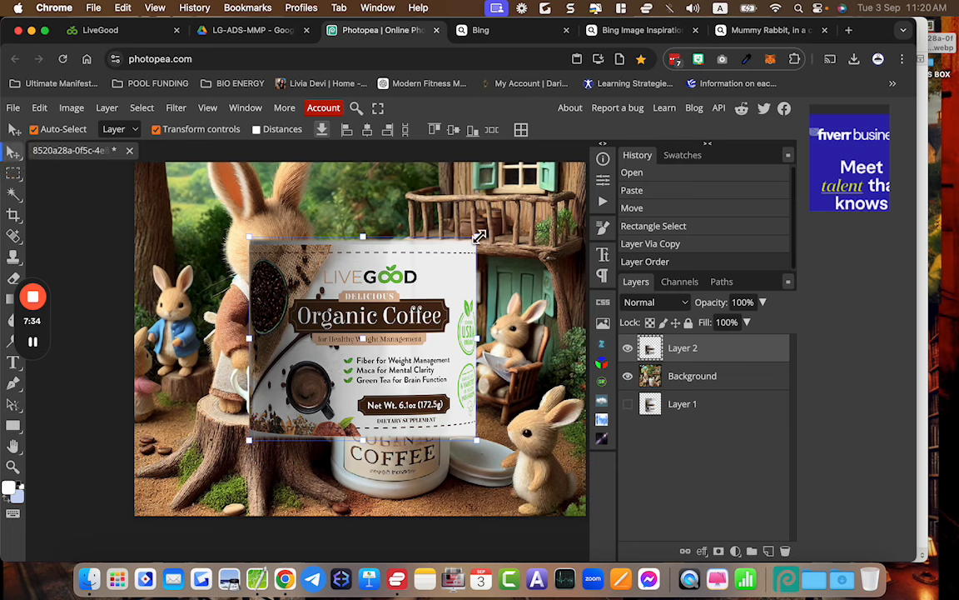
drag(479, 237, 358, 321)
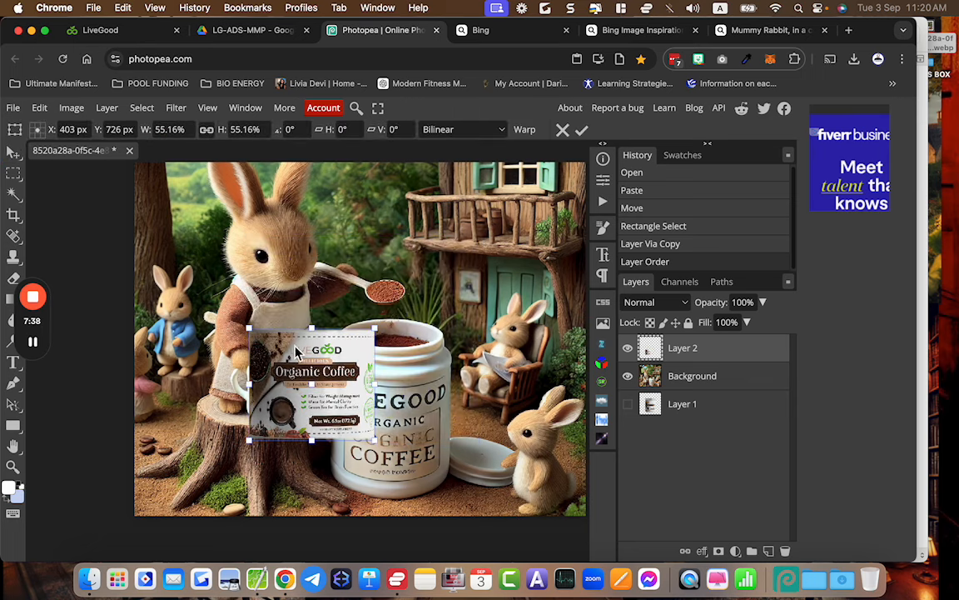
drag(274, 334, 379, 400)
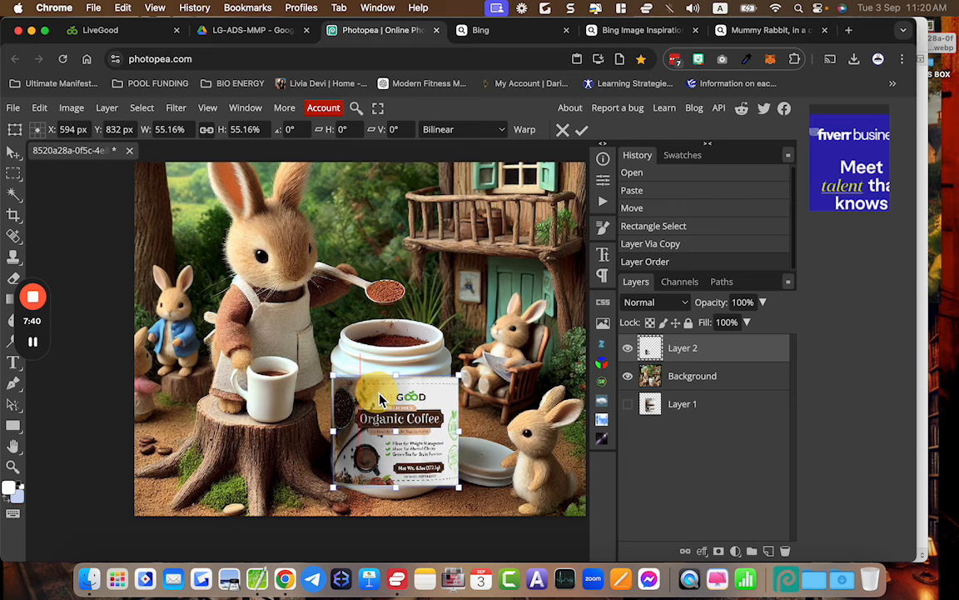
scroll(380, 400, up, 3)
scroll(380, 401, down, 5)
scroll(380, 400, right, 3)
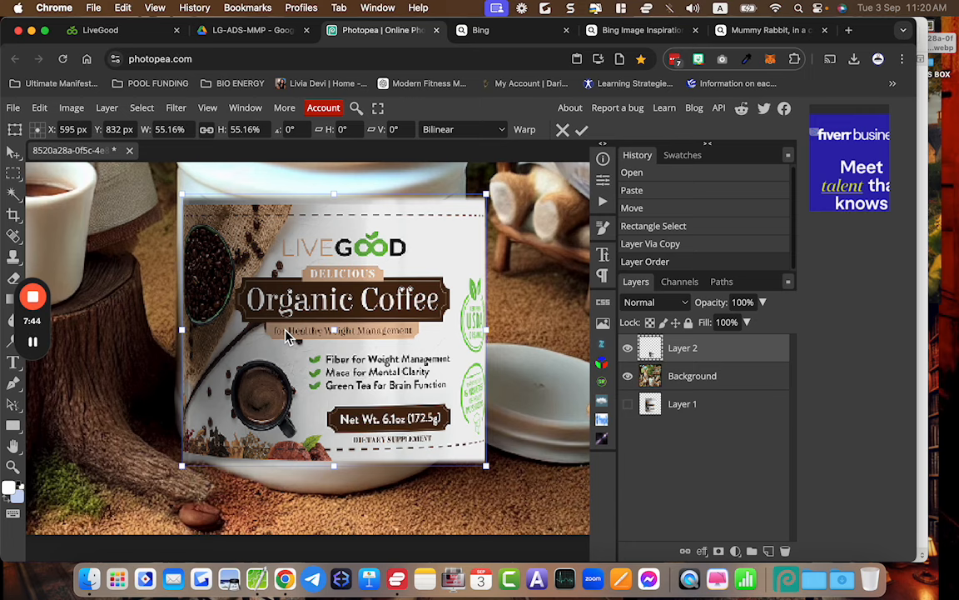
drag(249, 310, 245, 288)
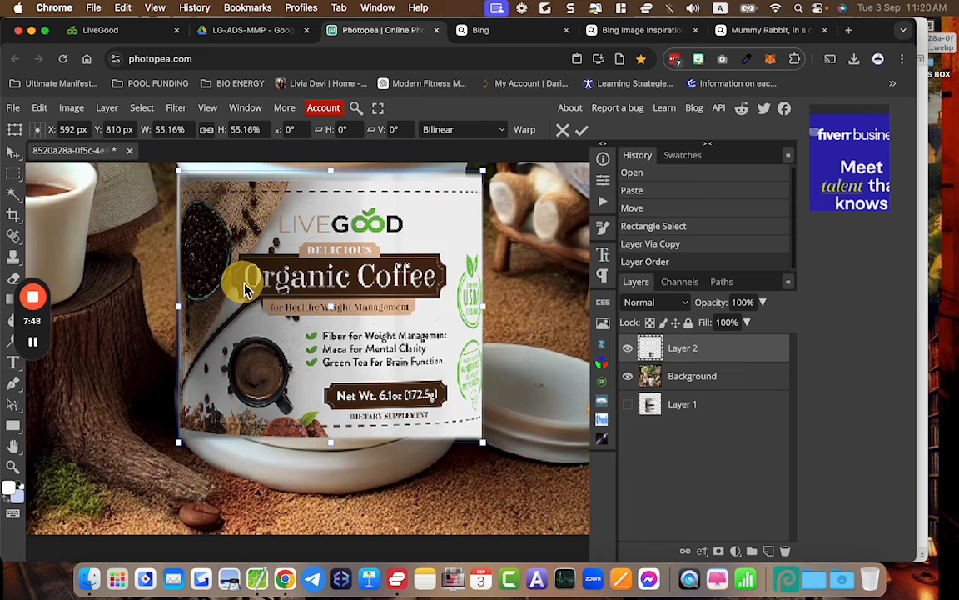
- Shrink the label to about 51% to match the jar's width and apply the transform
scroll(244, 288, down, 3)
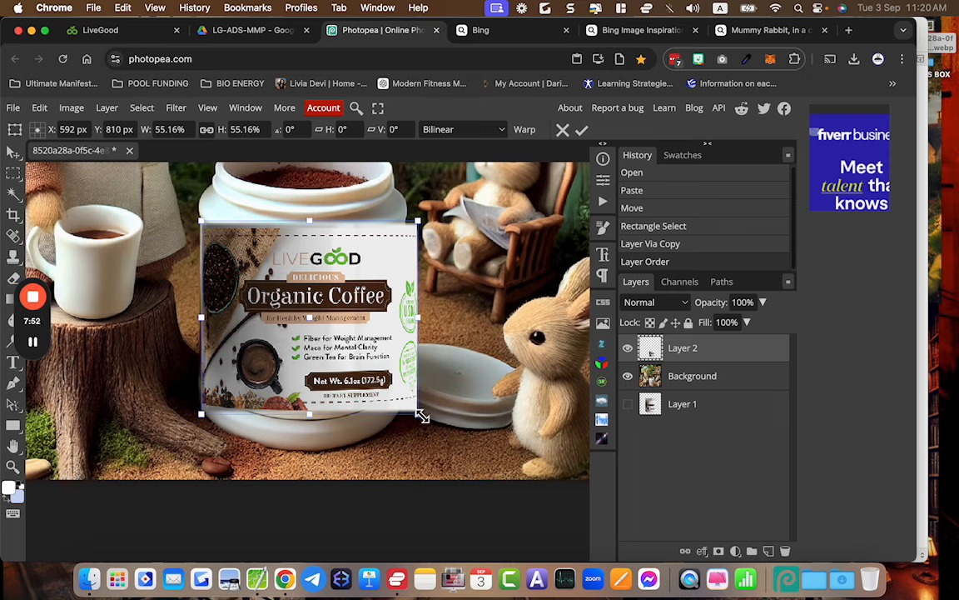
drag(421, 413, 405, 404)
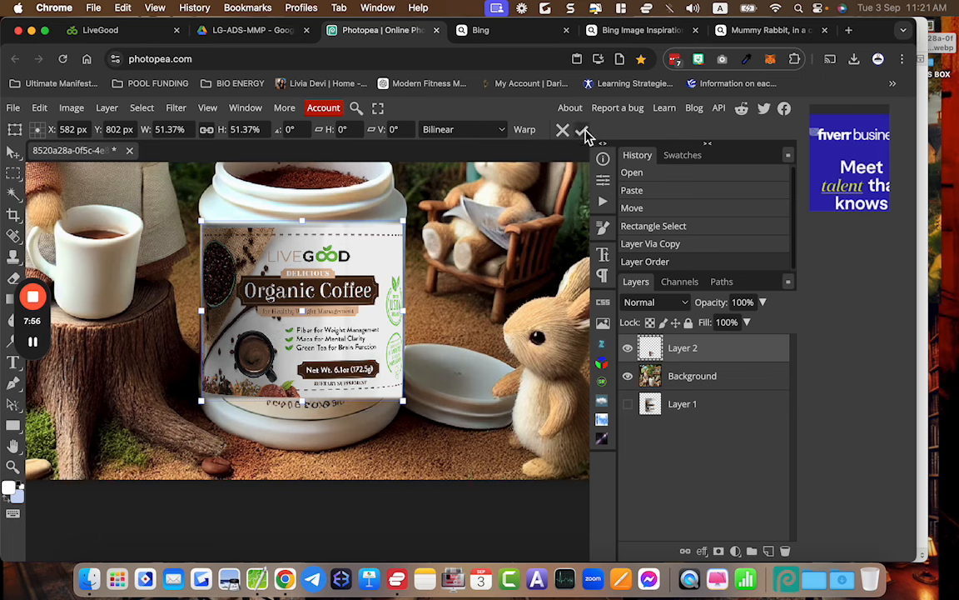
click(583, 131)
click(485, 322)
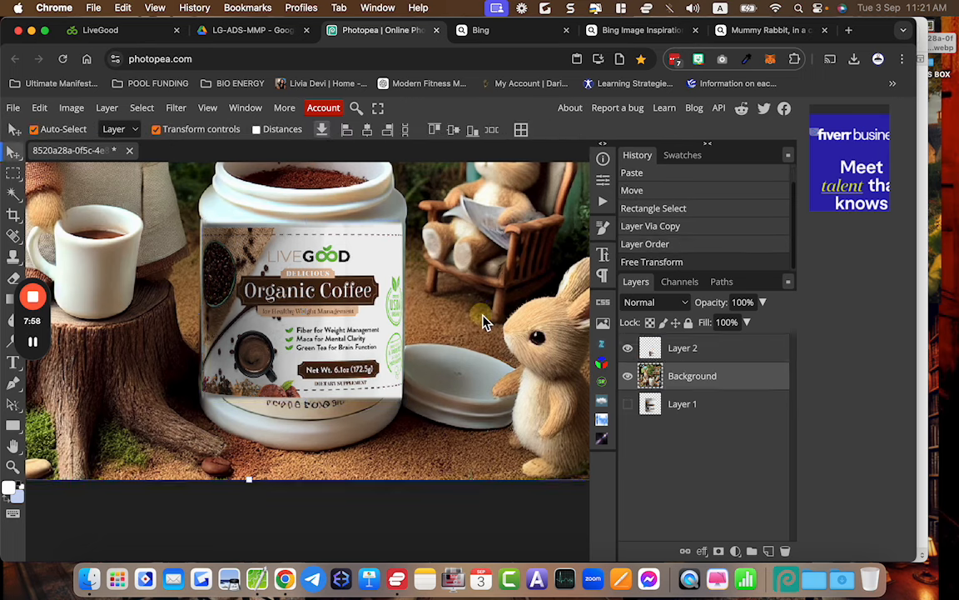
- Start a Free Transform warp on the label layer using the Cylinder style
click(340, 307)
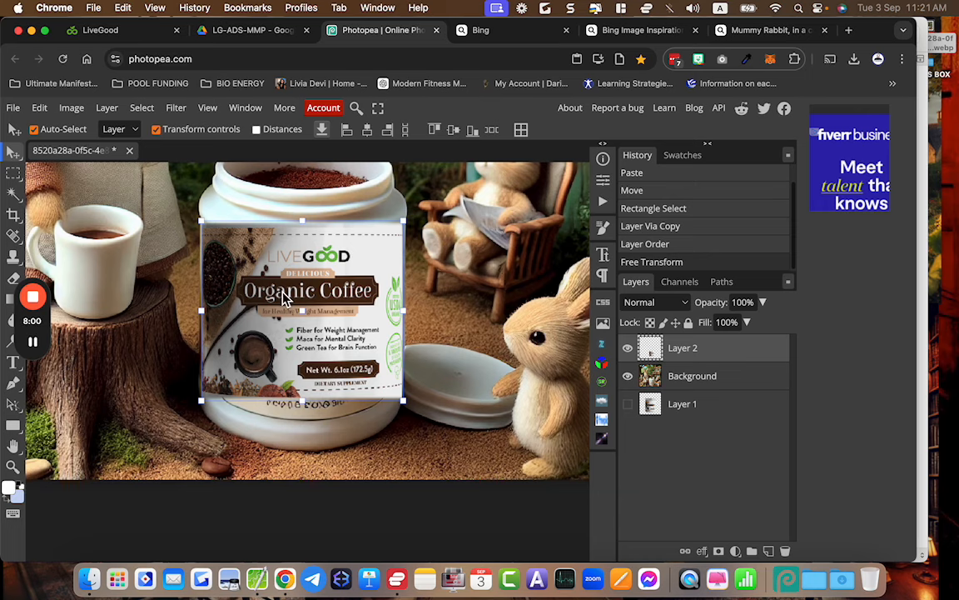
scroll(283, 295, up, 3)
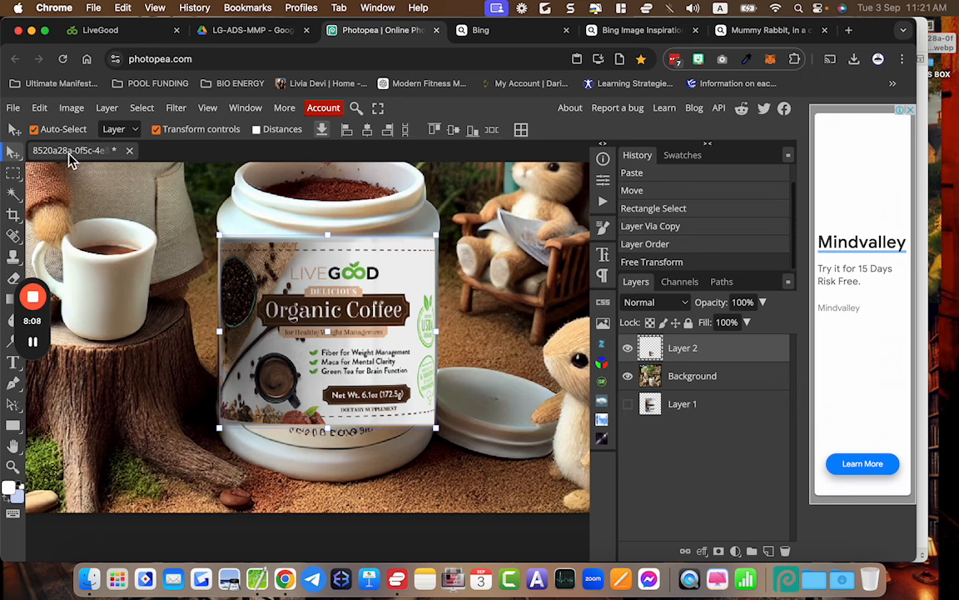
click(42, 112)
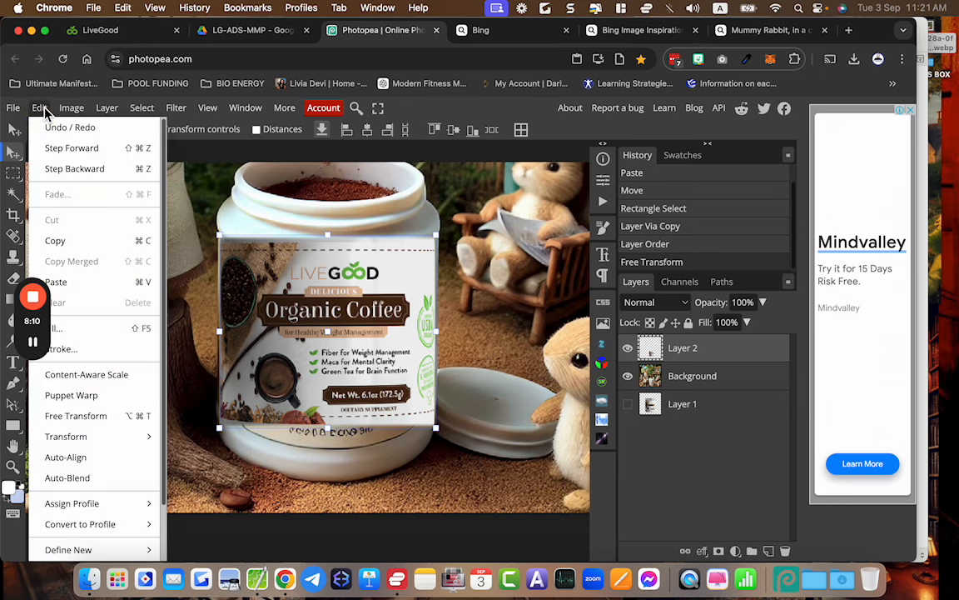
click(111, 416)
click(525, 131)
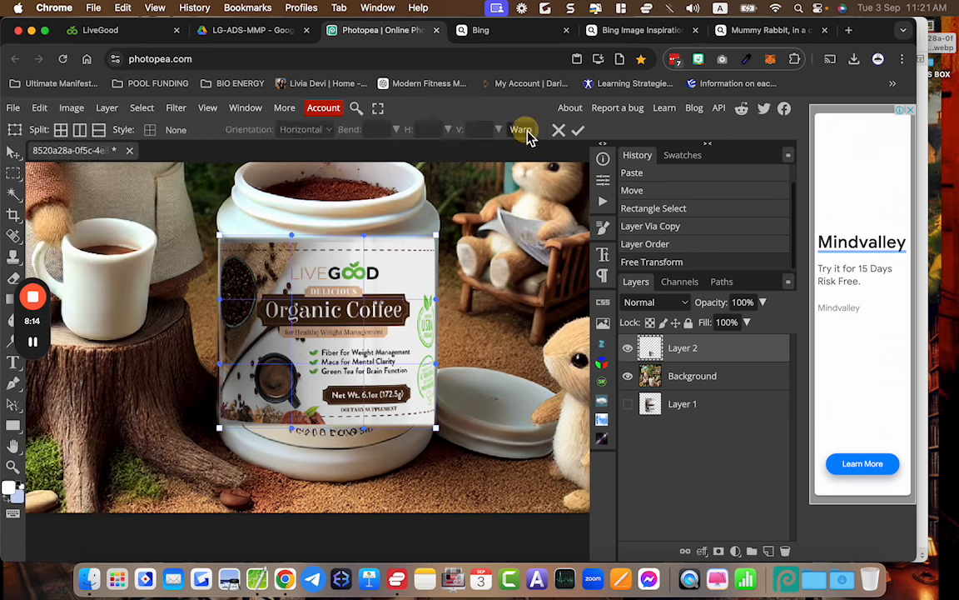
click(166, 136)
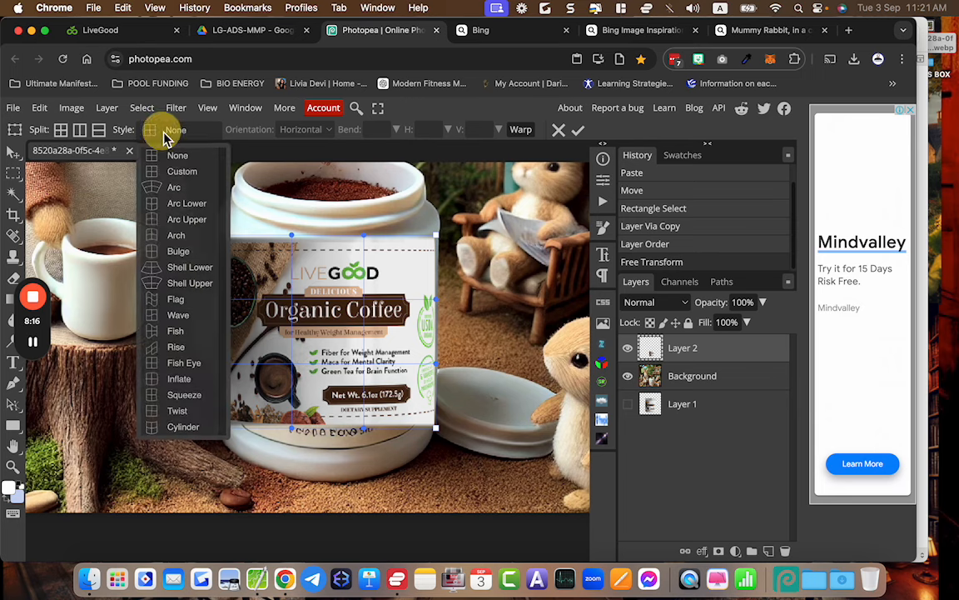
click(177, 428)
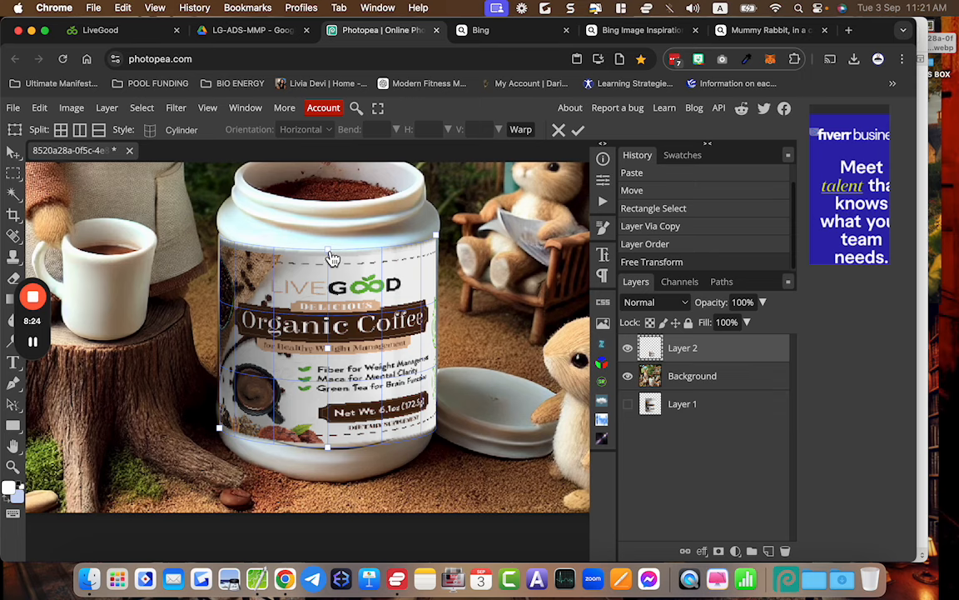
- Deepen the label's cylinder curve, adjust its lower edge to follow the jar's base, and apply the warp
mouse_move(331, 258)
mouse_down()
mouse_move(323, 200)
mouse_move(333, 273)
mouse_up()
click(227, 431)
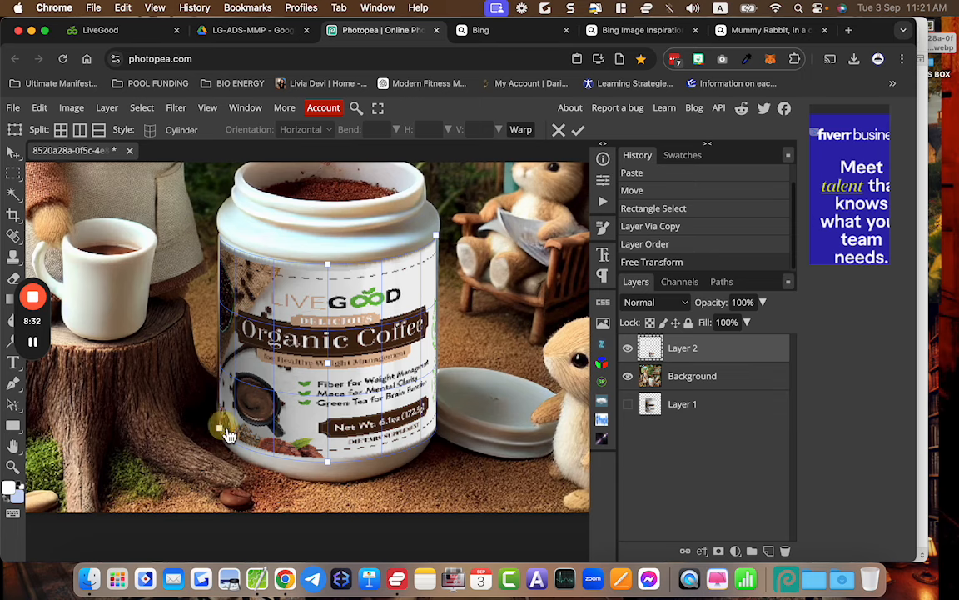
drag(229, 434, 221, 425)
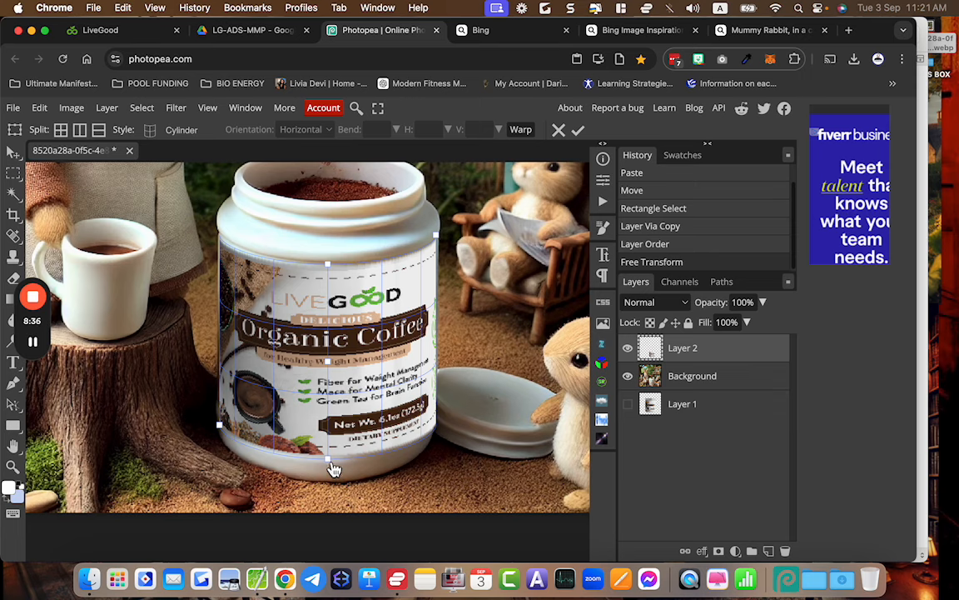
drag(332, 468, 333, 473)
mouse_move(219, 424)
mouse_down()
mouse_move(225, 394)
mouse_move(228, 434)
mouse_up()
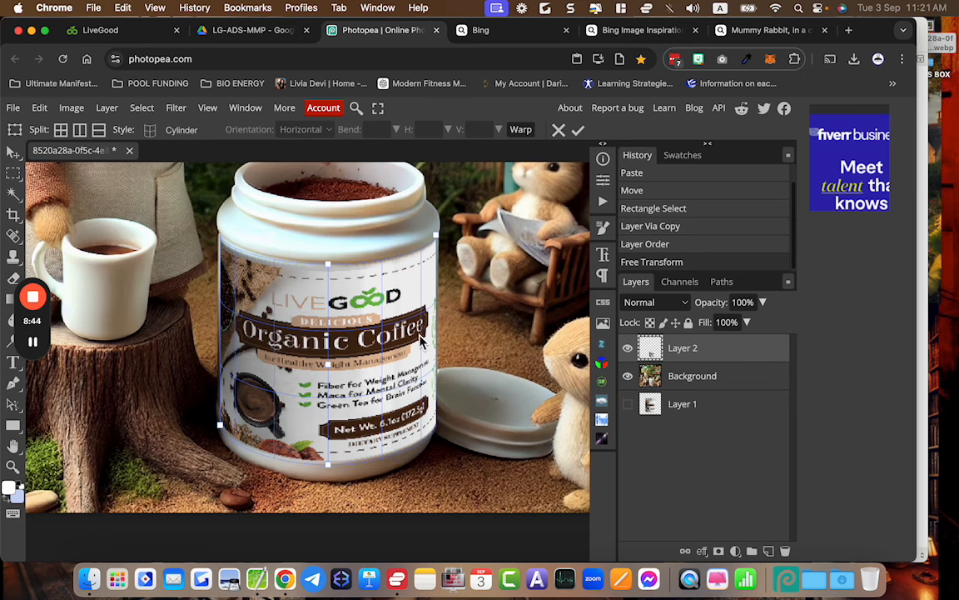
click(439, 237)
click(580, 133)
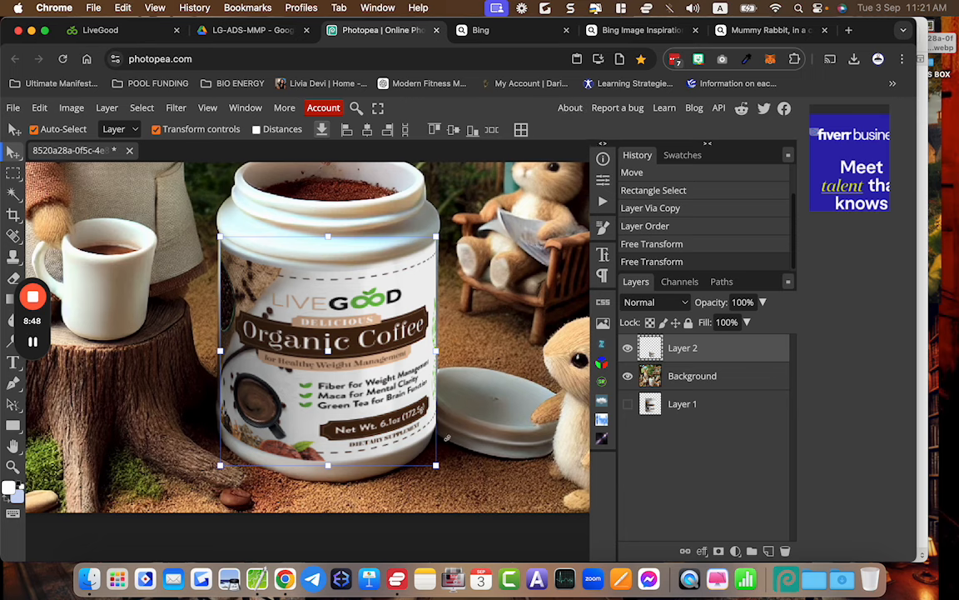
- Narrow the warped label slightly from its lower-right corner, apply the transform, and deselect the layer
drag(440, 470, 435, 469)
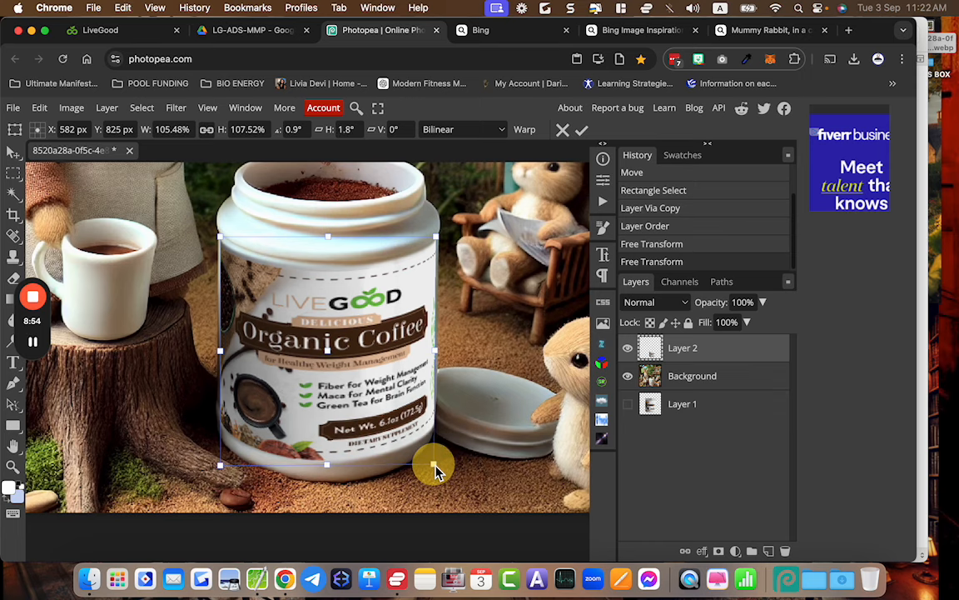
click(584, 132)
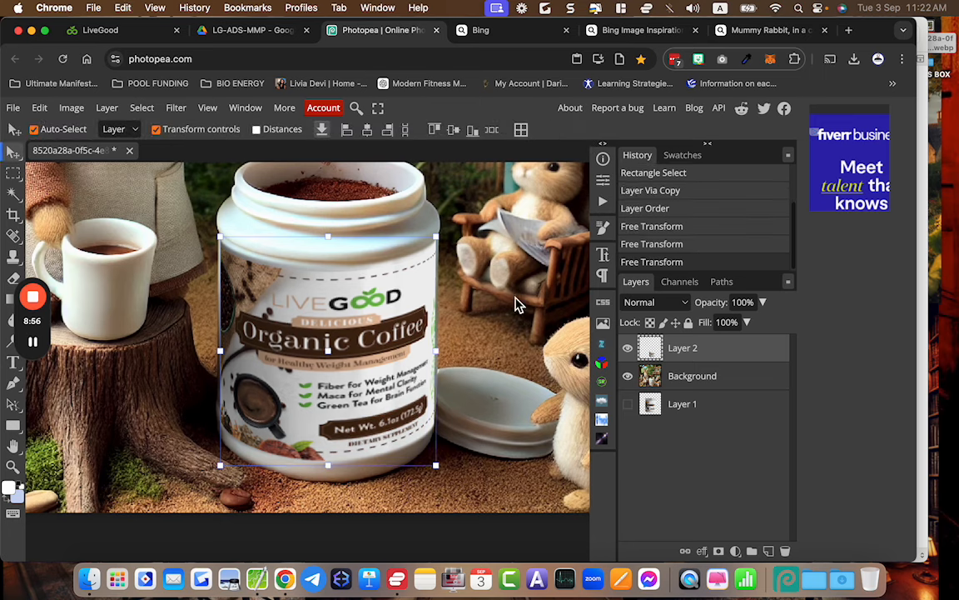
click(513, 306)
scroll(514, 311, down, 3)
click(472, 459)
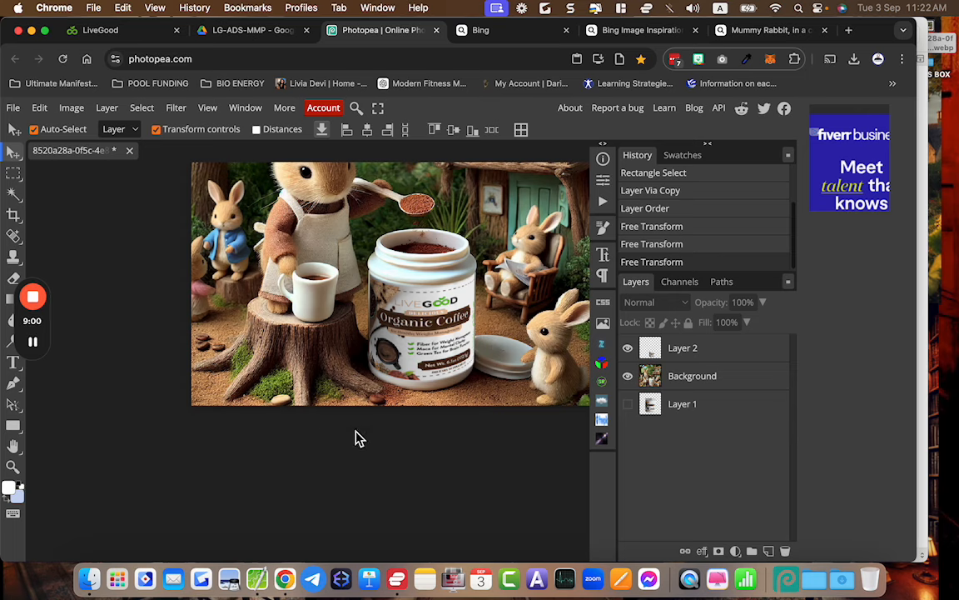
- Select the label layer together with the Background layer and merge them with Auto-Blend
scroll(444, 296, up, 3)
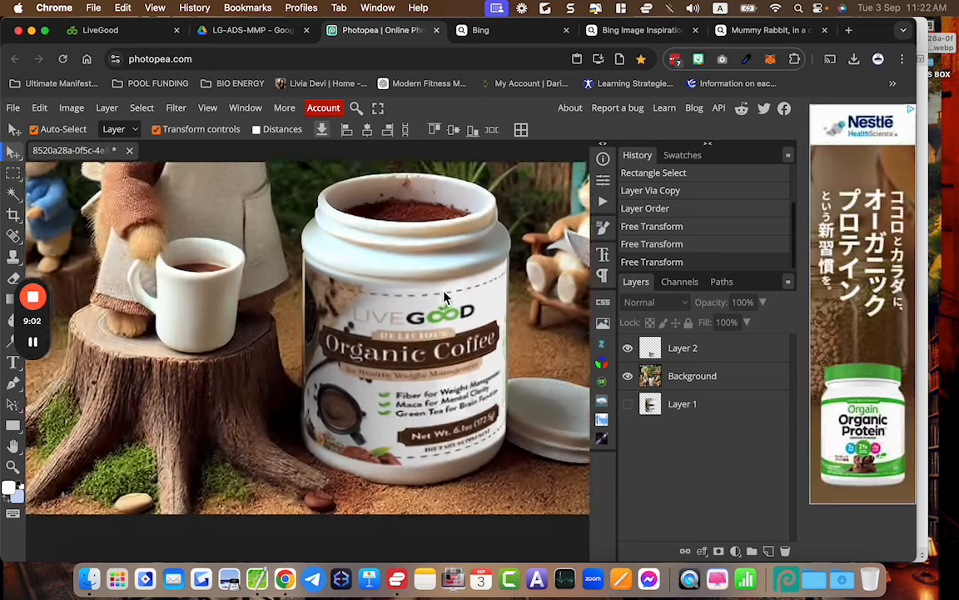
scroll(444, 297, right, 3)
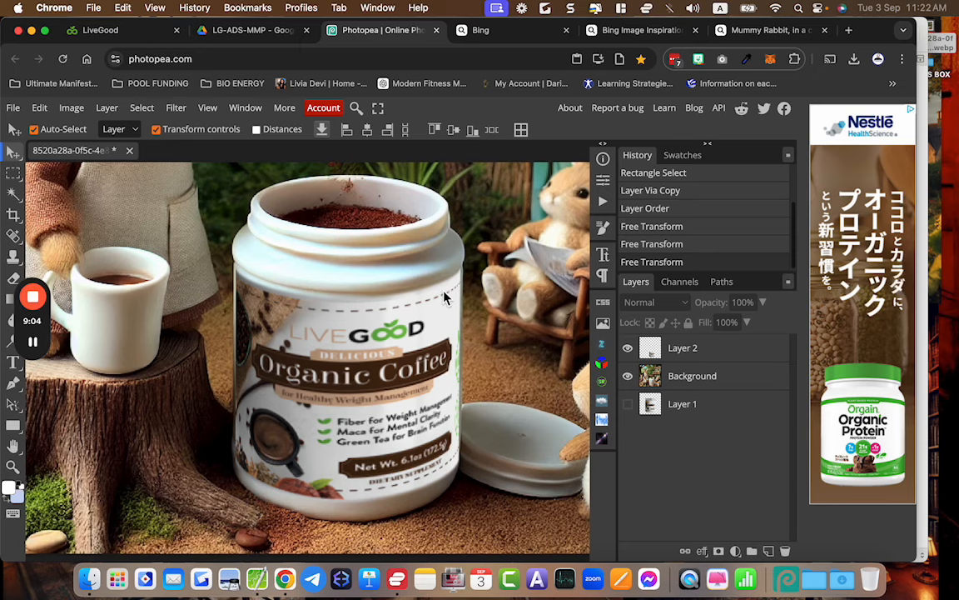
scroll(445, 297, down, 3)
scroll(444, 297, up, 4)
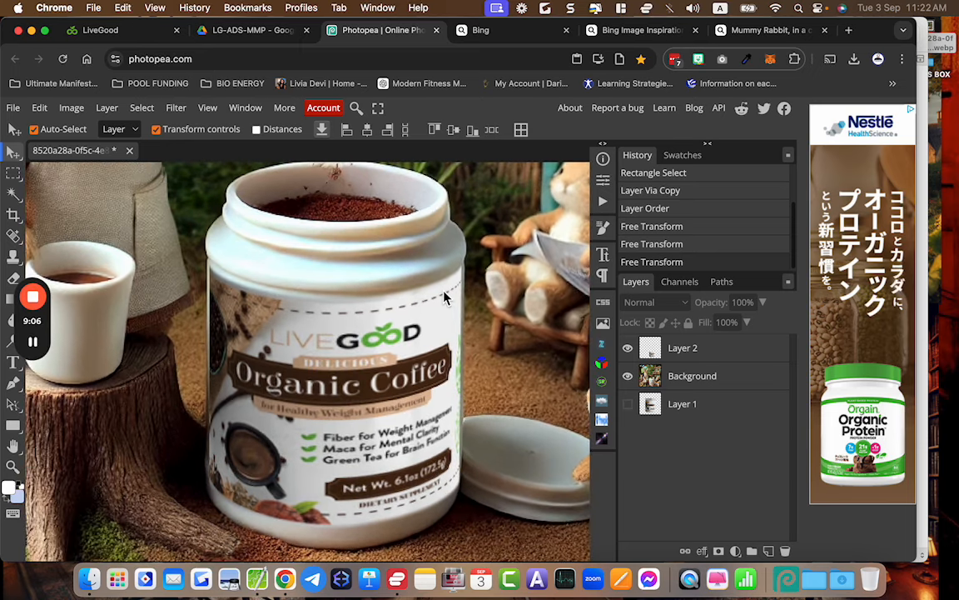
click(657, 354)
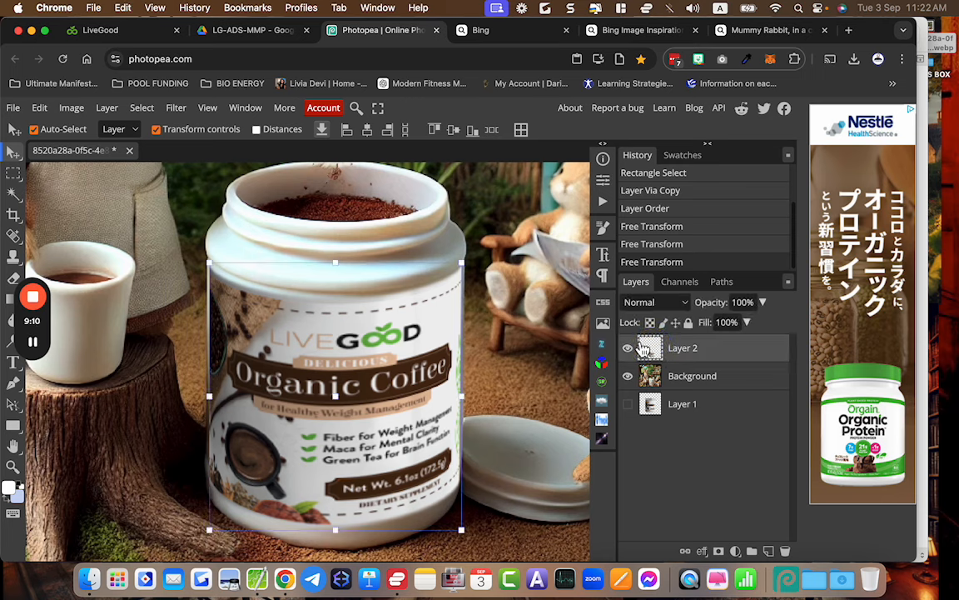
right_click(652, 353)
click(650, 353)
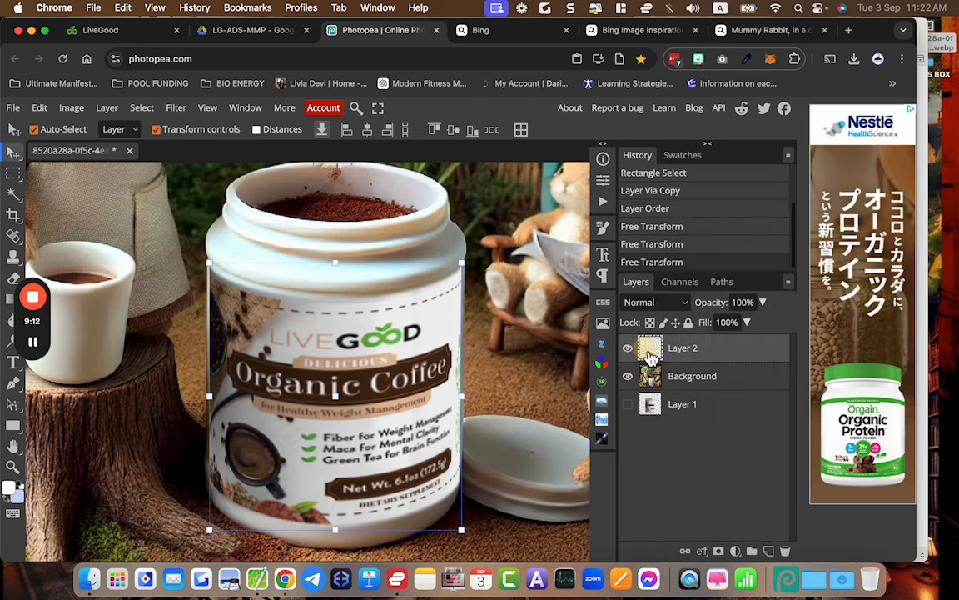
shift+click(647, 376)
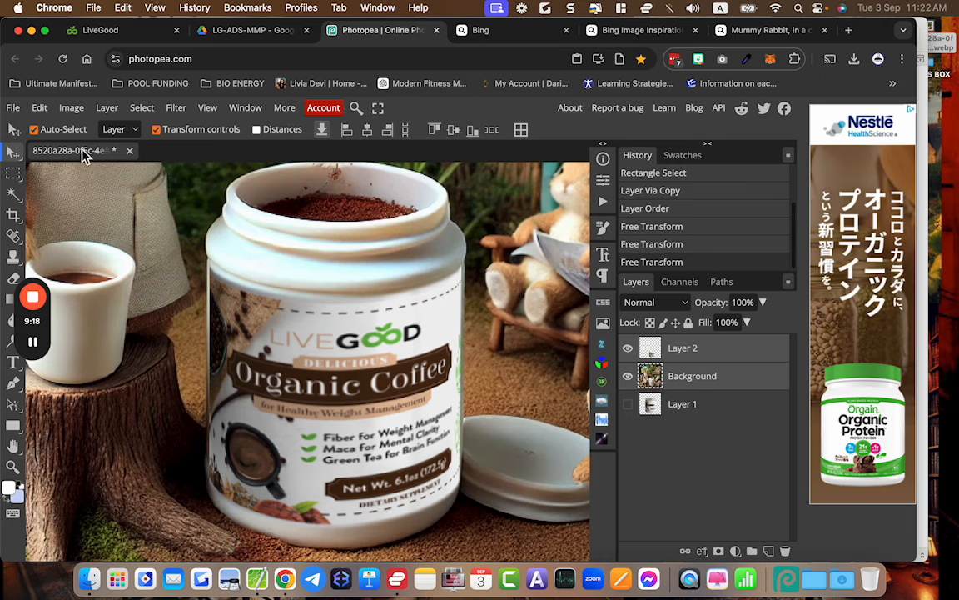
click(39, 108)
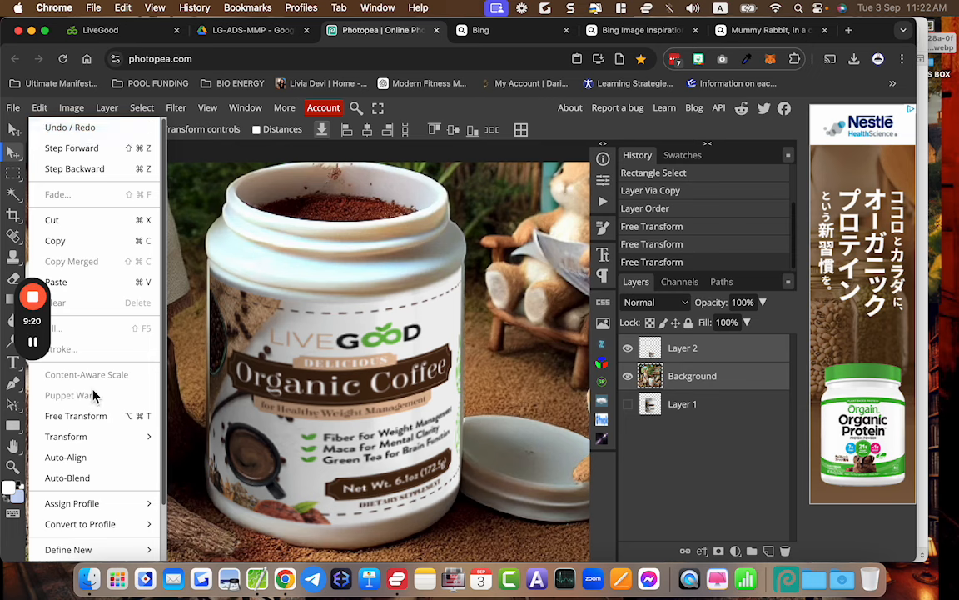
click(70, 480)
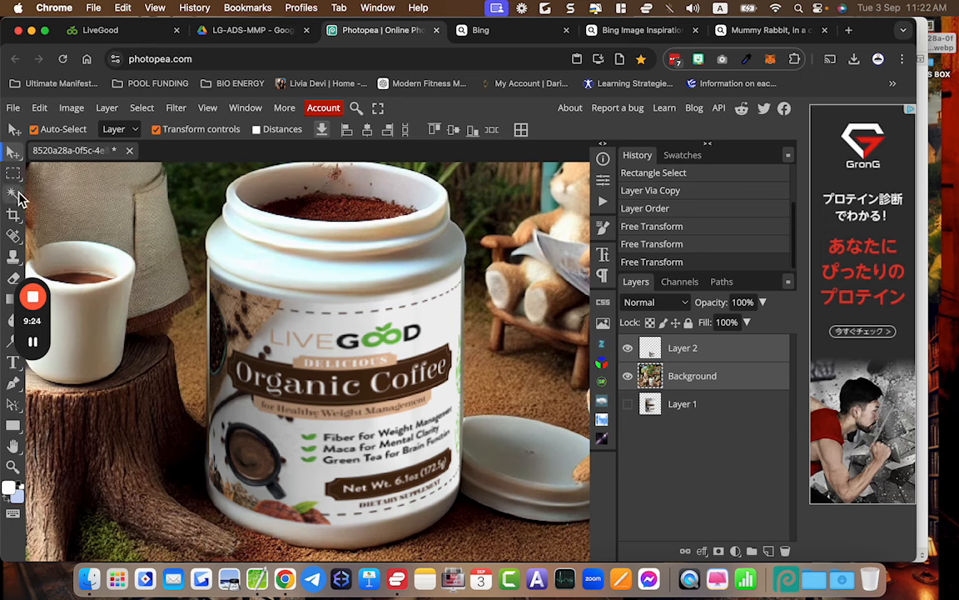
click(39, 108)
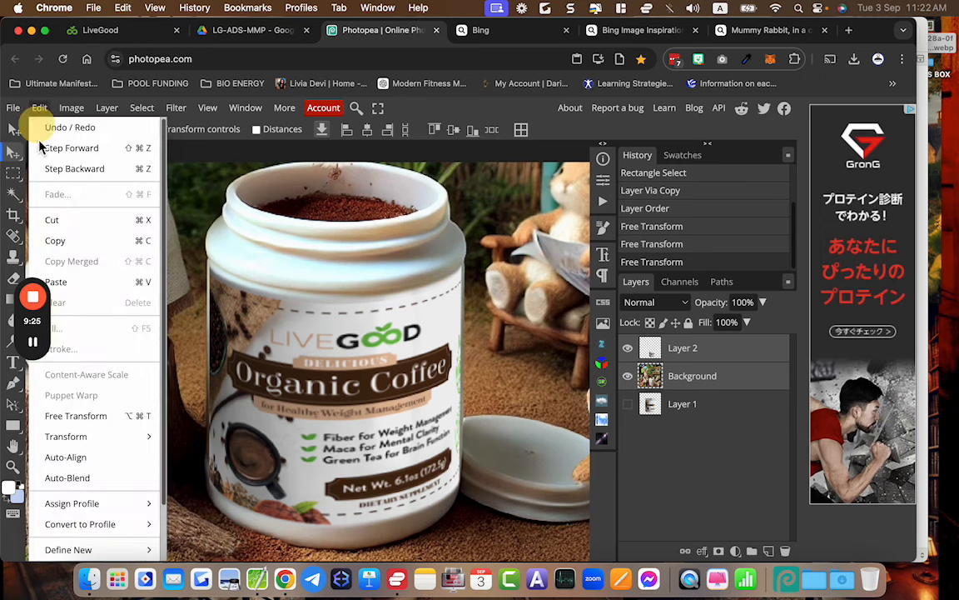
click(68, 478)
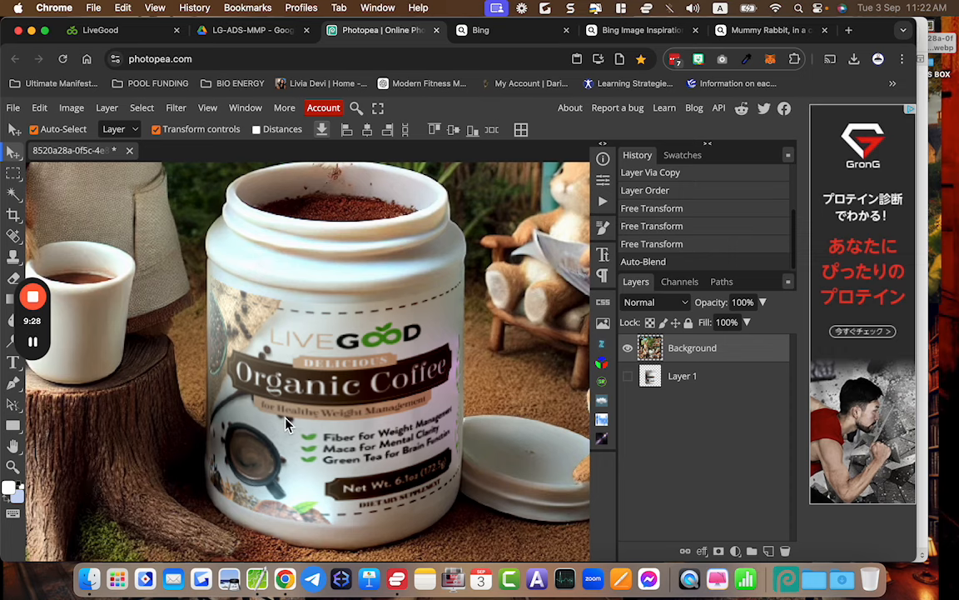
- Inspect the blended label on the jar up close and within the wider scene
scroll(288, 422, down, 3)
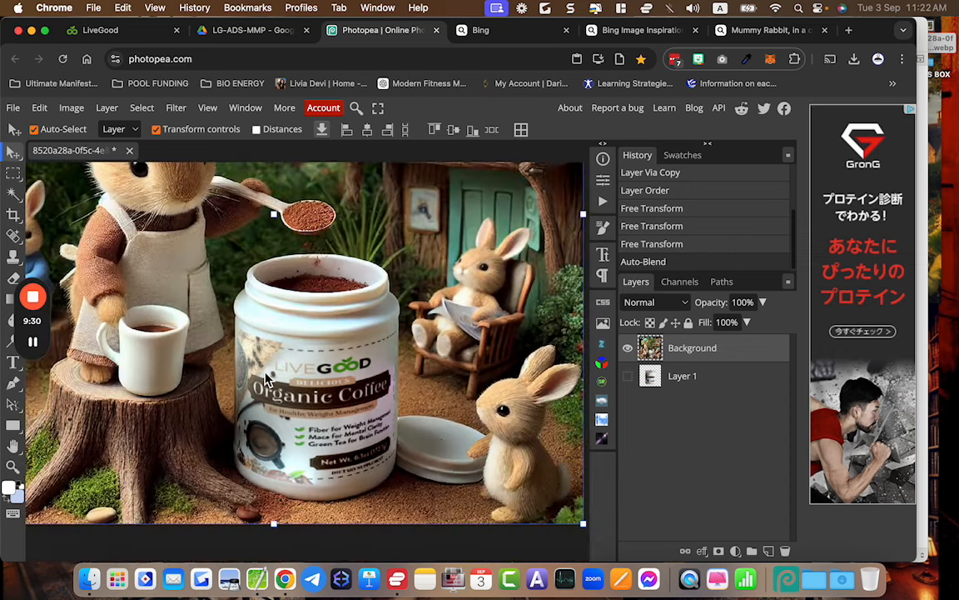
scroll(235, 297, up, 5)
scroll(233, 295, down, 3)
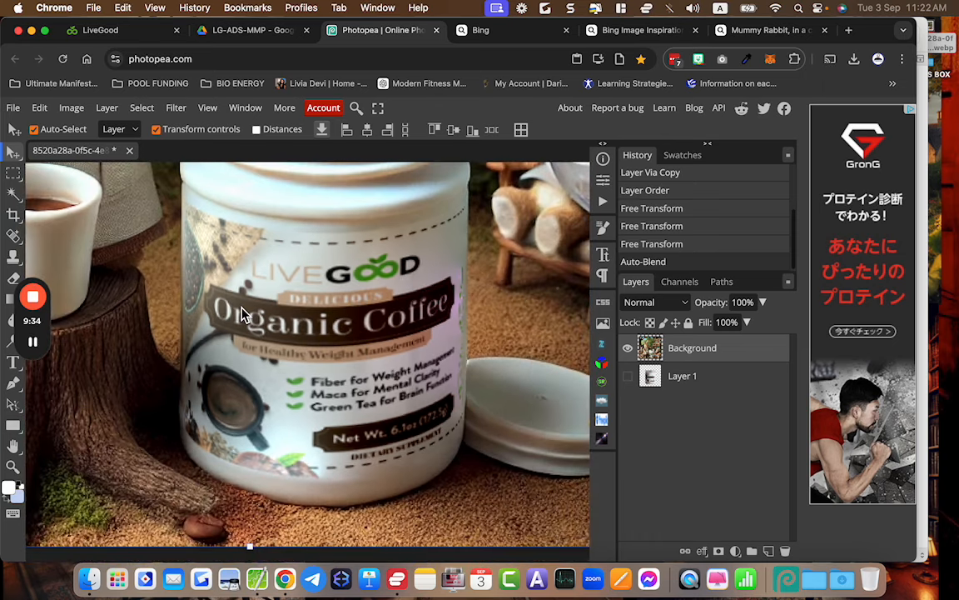
scroll(242, 313, up, 2)
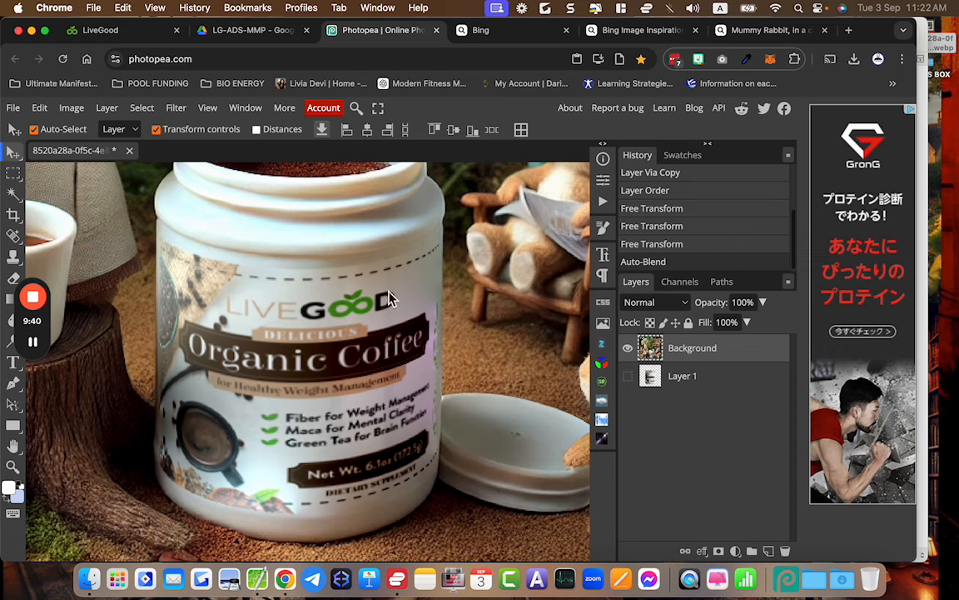
scroll(210, 342, down, 3)
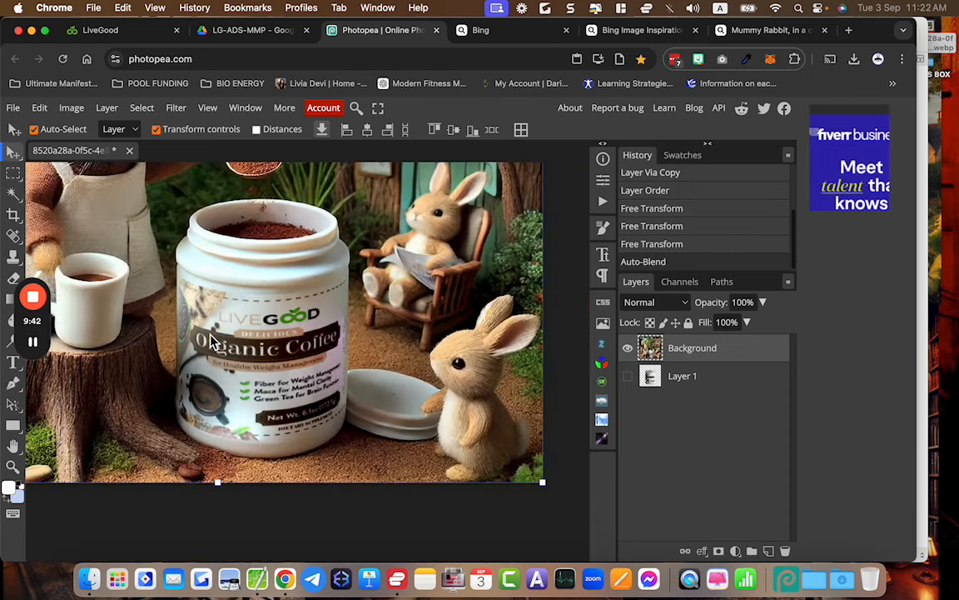
- Check how the blended Organic Coffee label sits on the jar, both close up and in the wider rabbit scene
scroll(327, 348, down, 3)
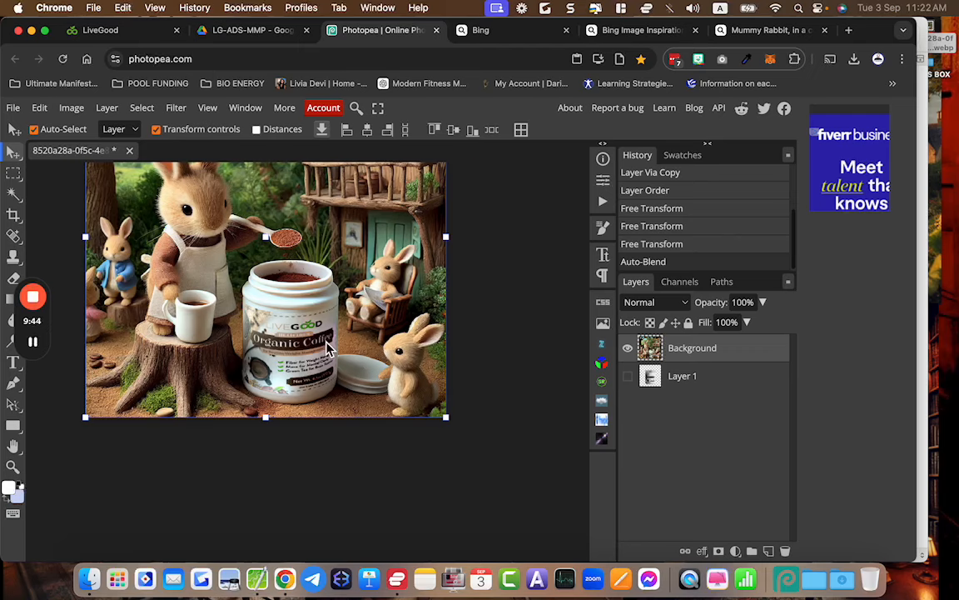
scroll(328, 348, up, 5)
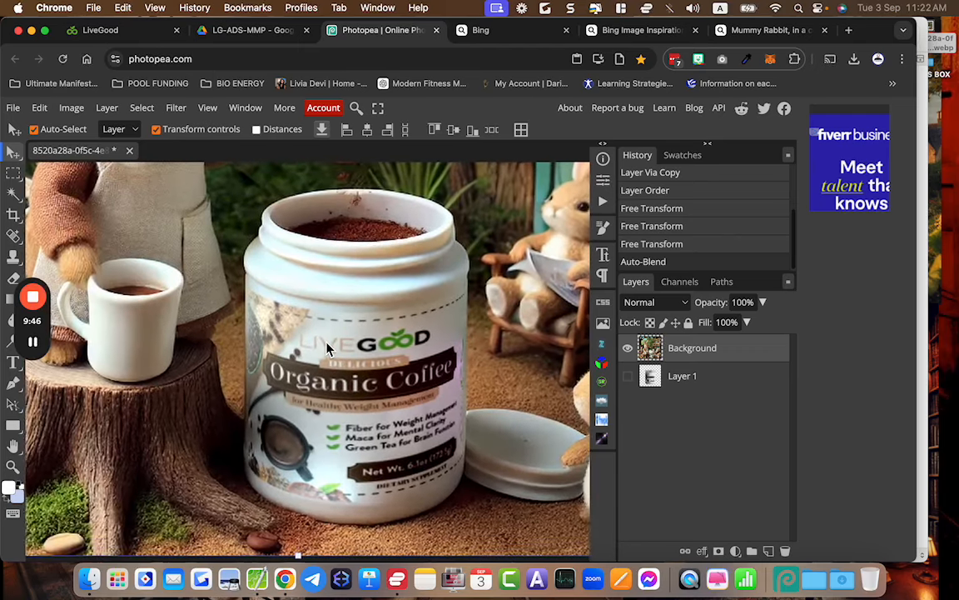
scroll(327, 348, down, 3)
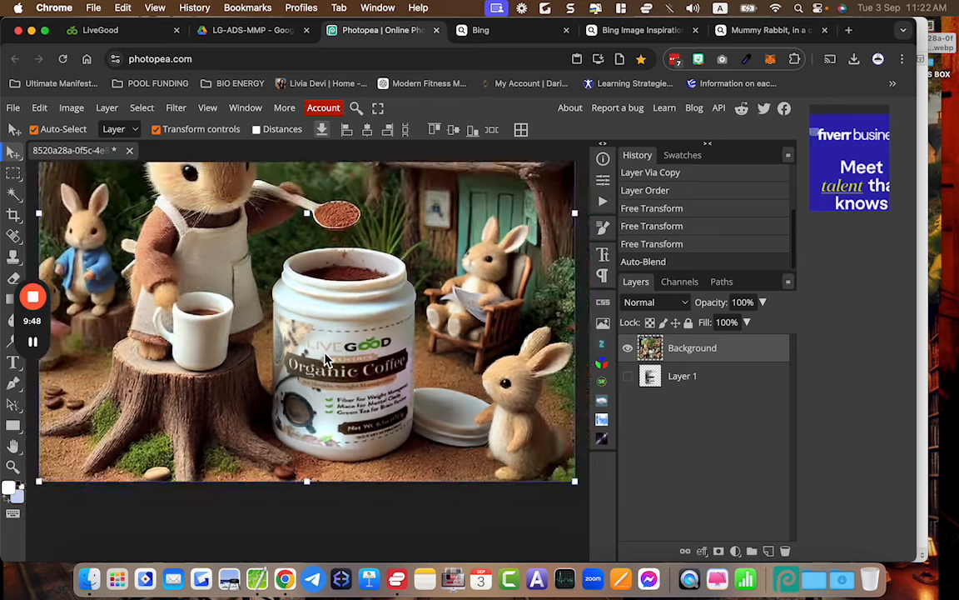
scroll(327, 349, up, 2)
scroll(327, 360, down, 1)
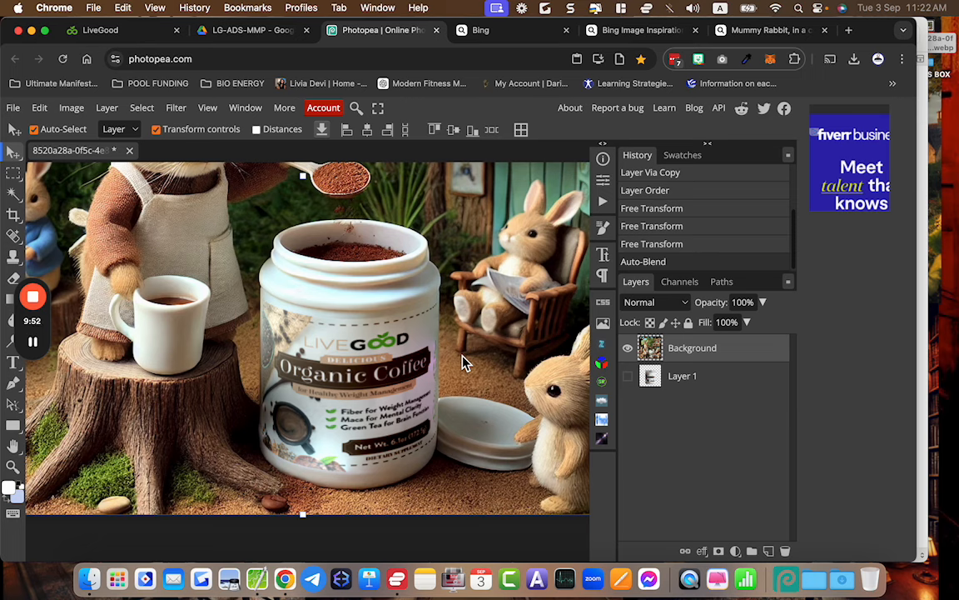
- Step back and forth through the recent label edits to compare the jar, ending on the Auto-Blend version with the mug in view
key(super+z)
key(super+z)
key(super+z)
key(super+z)
key(super+z)
key(super+z)
key(super+z)
key(super+z)
scroll(443, 388, down, 5)
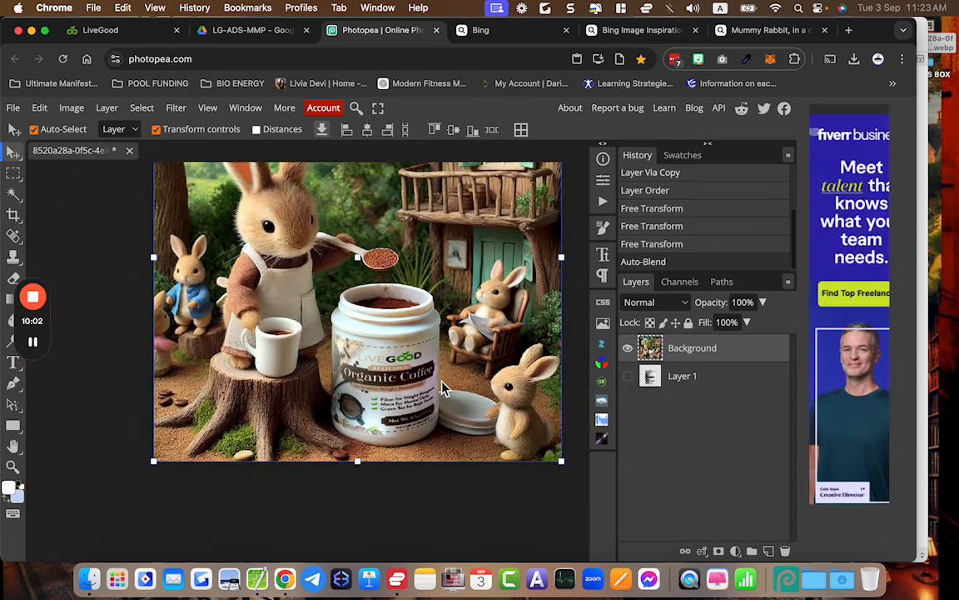
scroll(443, 388, up, 4)
scroll(444, 388, up, 4)
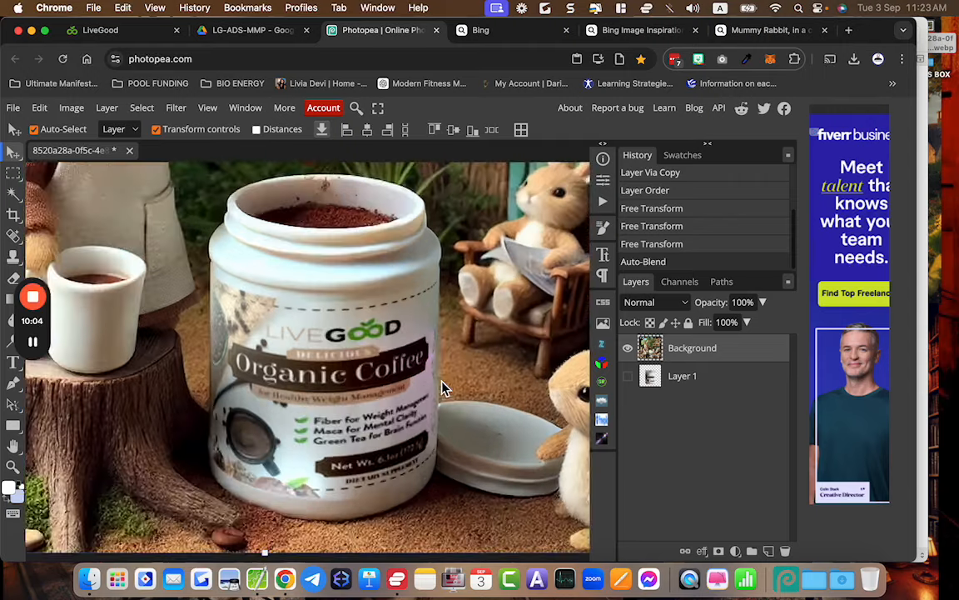
scroll(444, 388, left, 3)
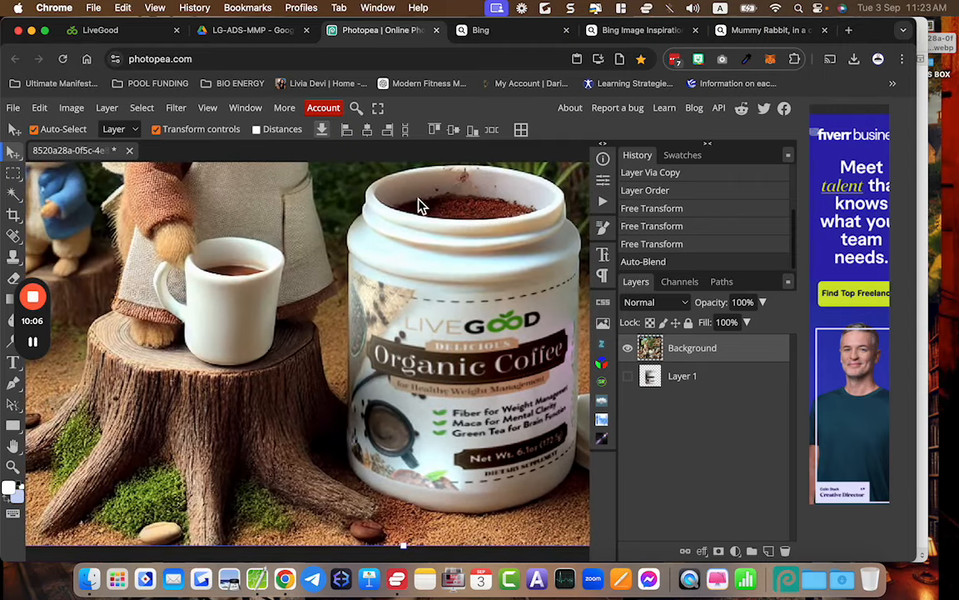
- Copy the dark-lettered LiveGood logo image from the LiveGood shop page at a narrower browser width, and restore the window size
click(123, 30)
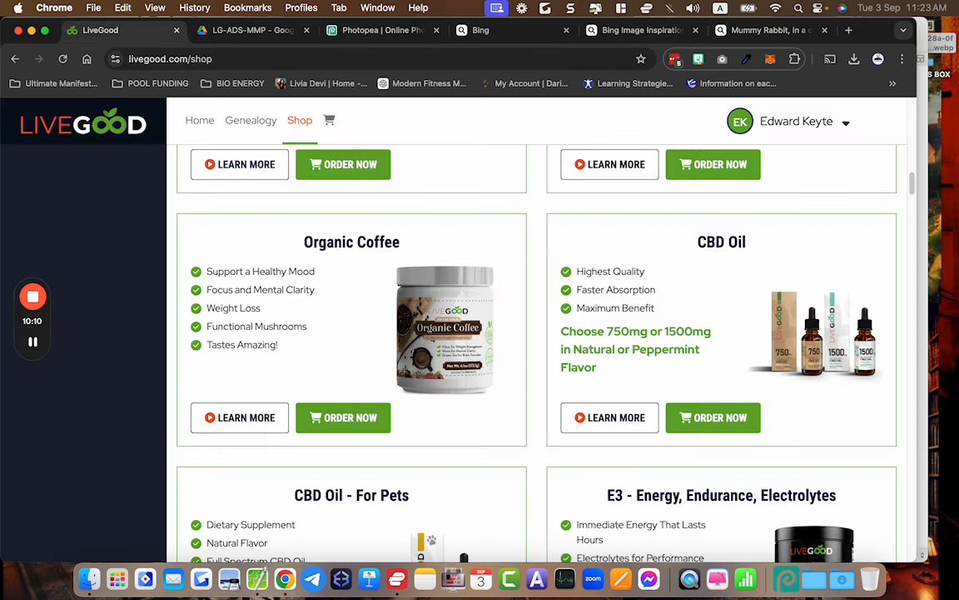
drag(920, 253, 904, 276)
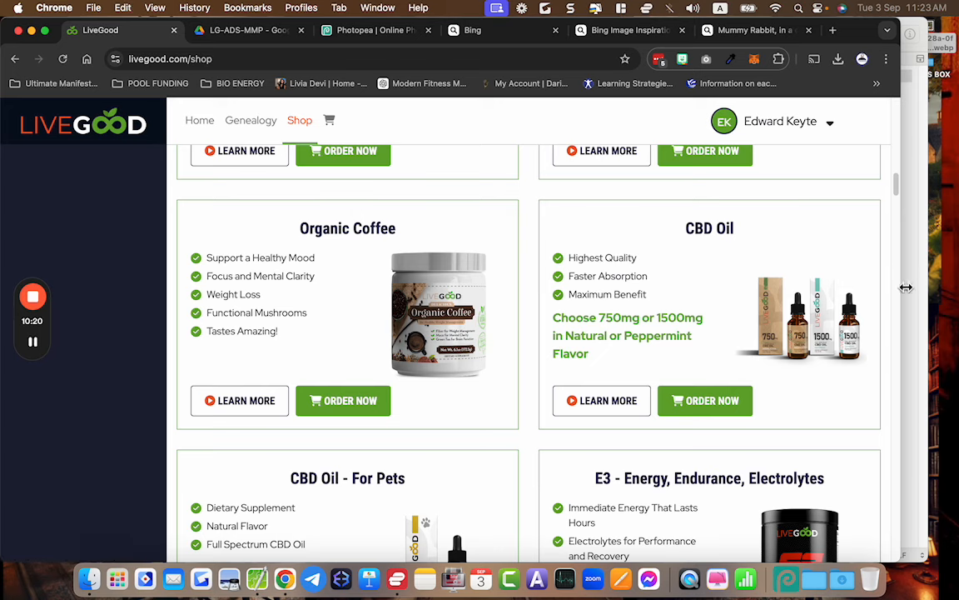
drag(900, 280, 642, 294)
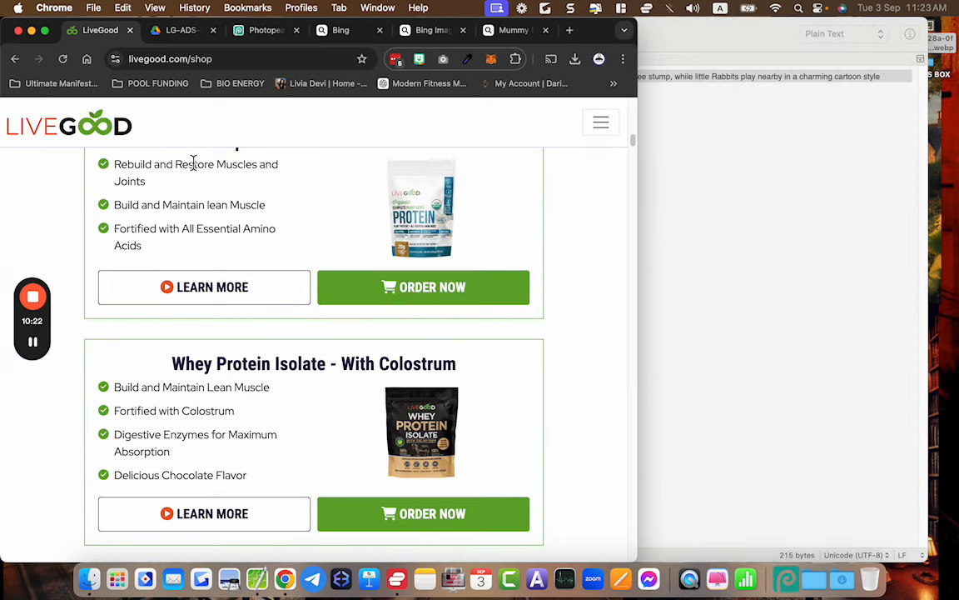
right_click(121, 132)
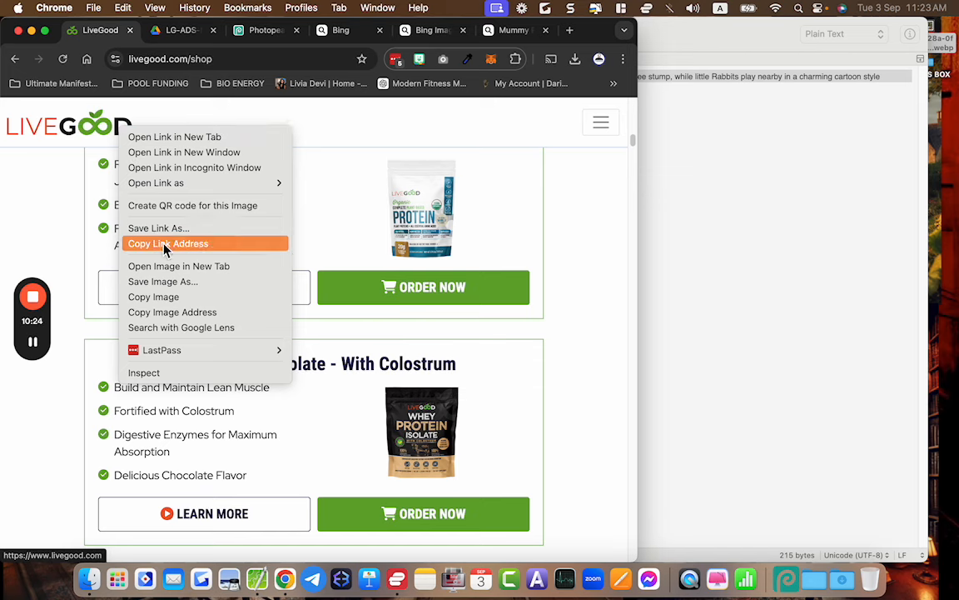
click(178, 298)
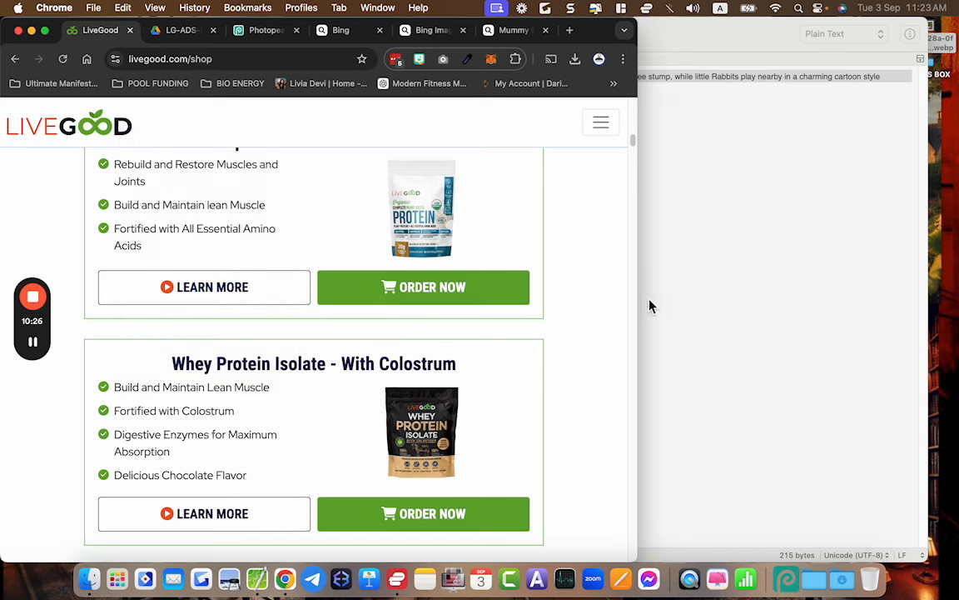
drag(640, 304, 912, 313)
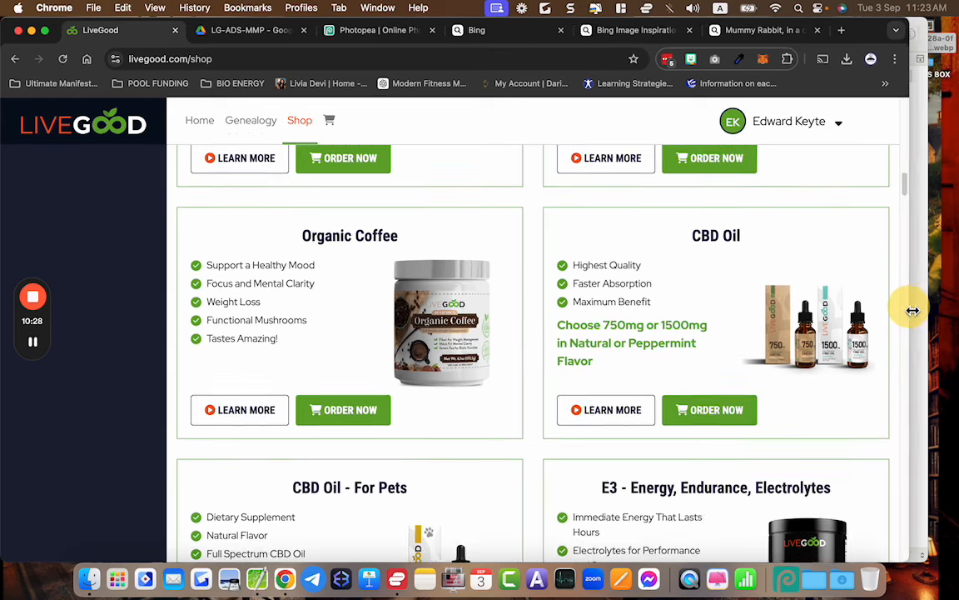
- Switch to Photopea, paste the LiveGood logo, scale it to about 25.5% onto the front of the coffee mug, and apply the transform
click(382, 30)
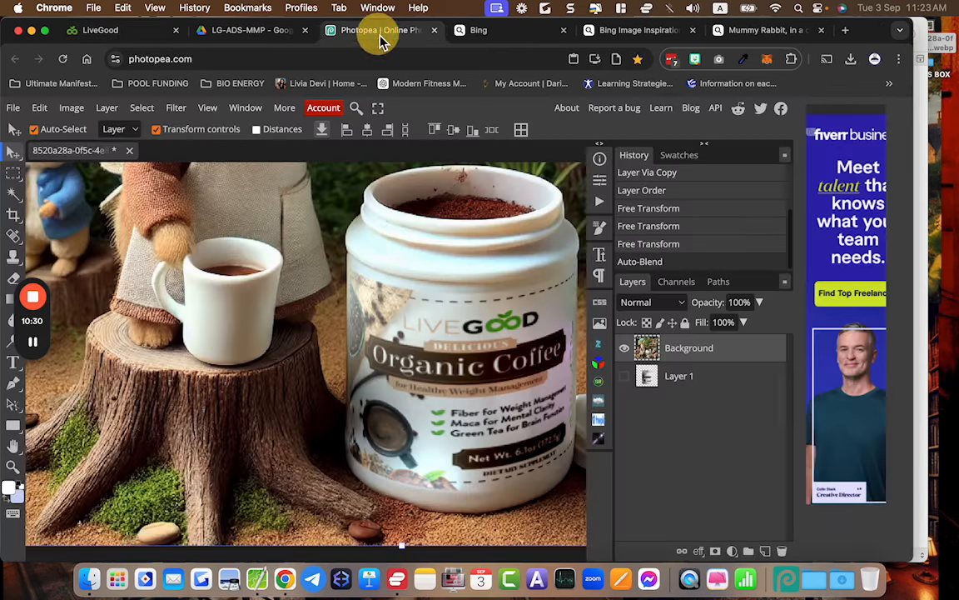
key(super+v)
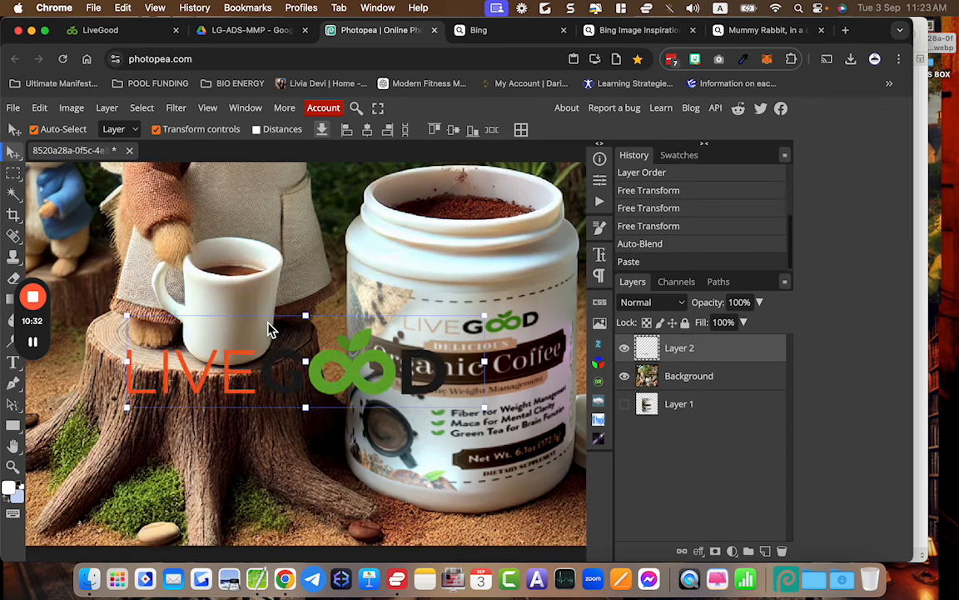
drag(490, 359, 285, 304)
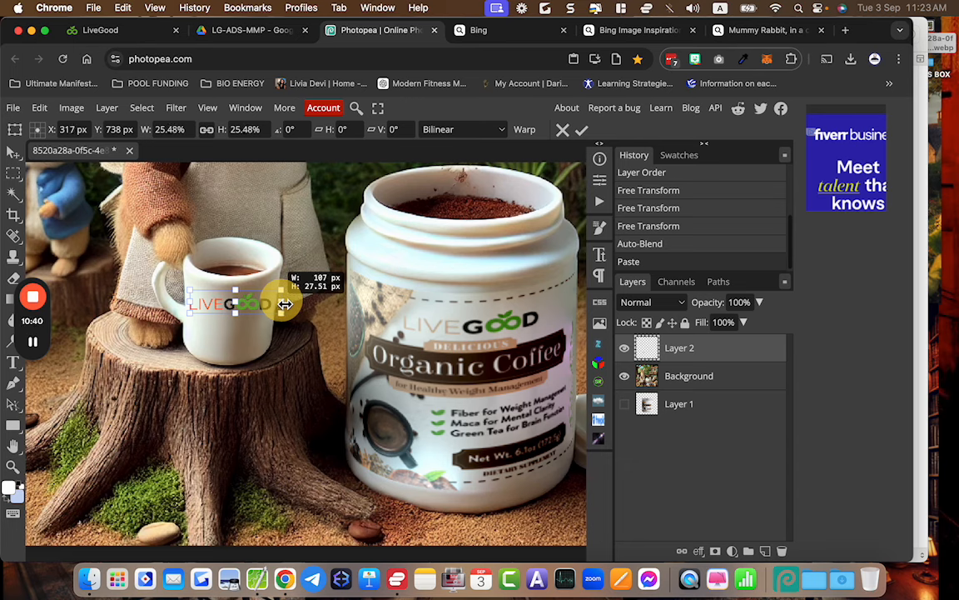
click(581, 130)
click(367, 406)
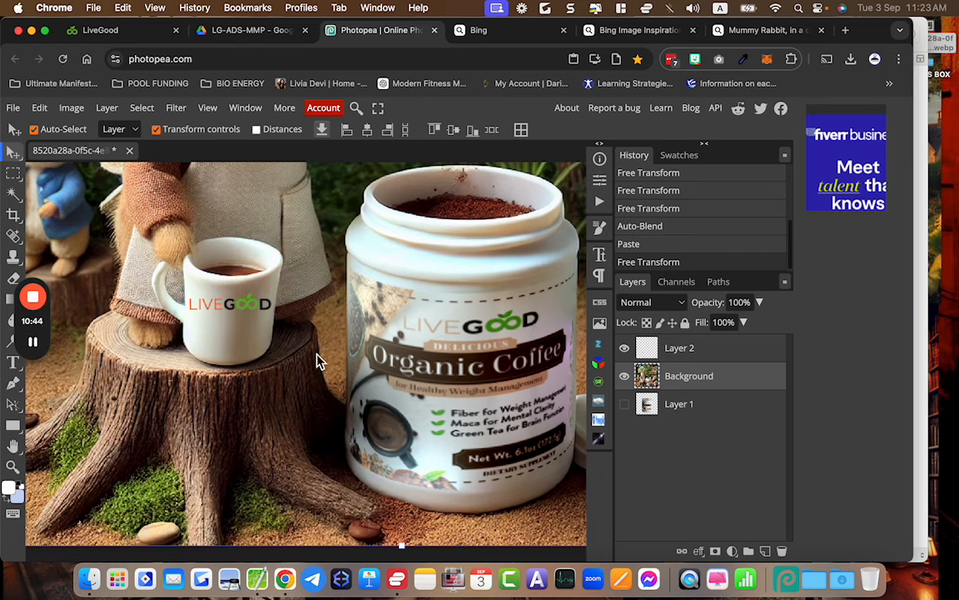
- Rotate the LiveGood logo on the mug about 2.9° clockwise and apply the transform
scroll(316, 360, up, 5)
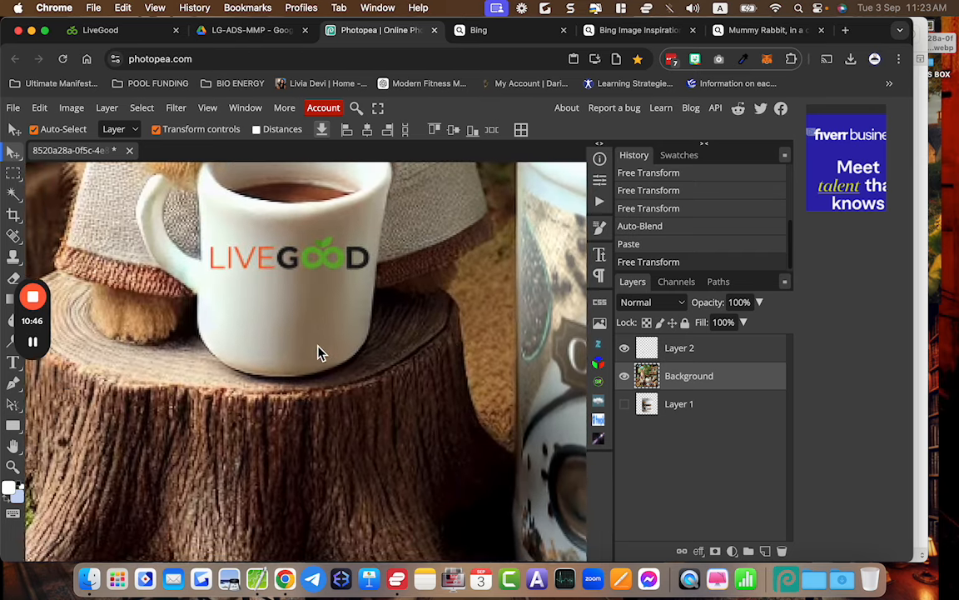
scroll(317, 353, up, 5)
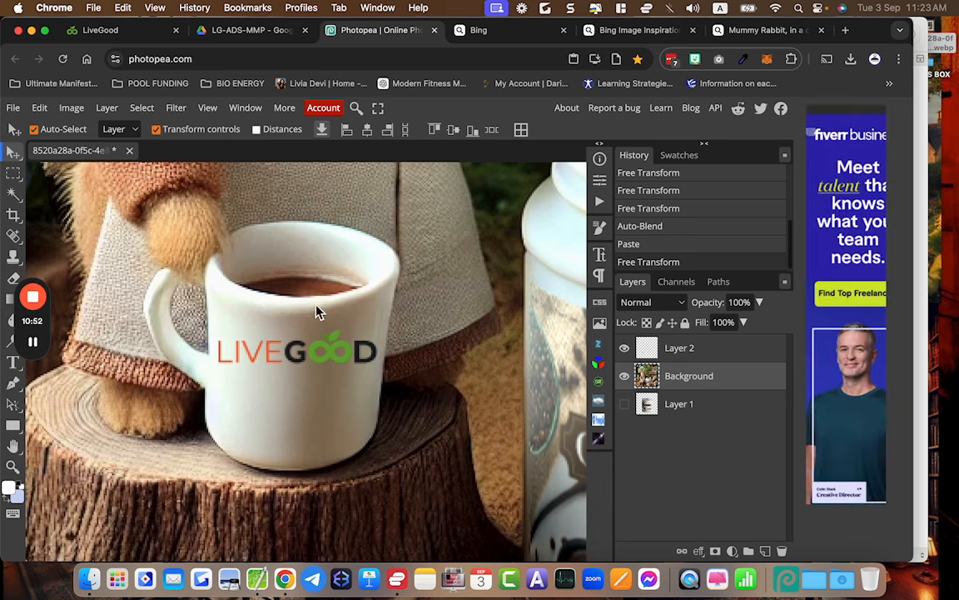
click(314, 357)
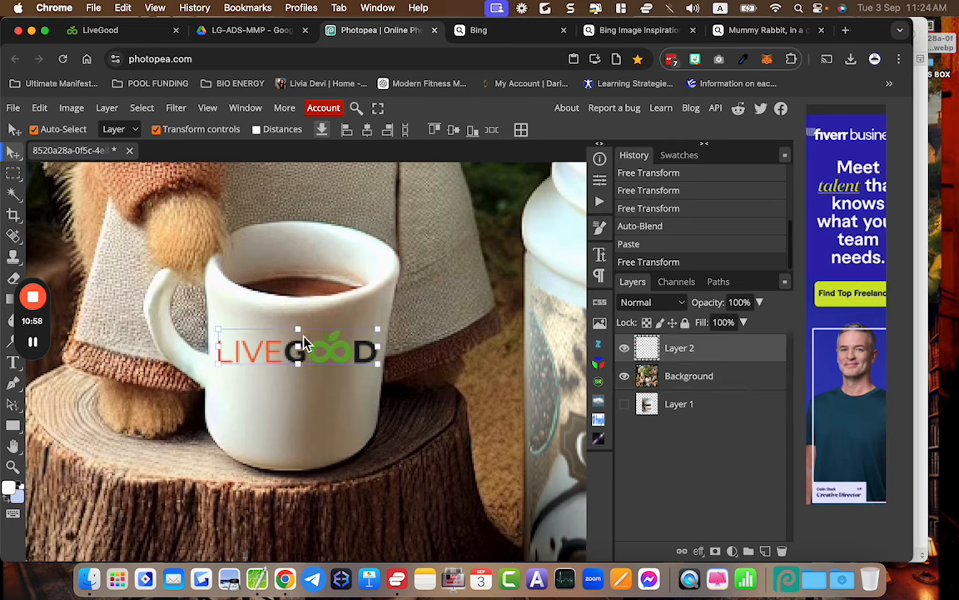
click(300, 330)
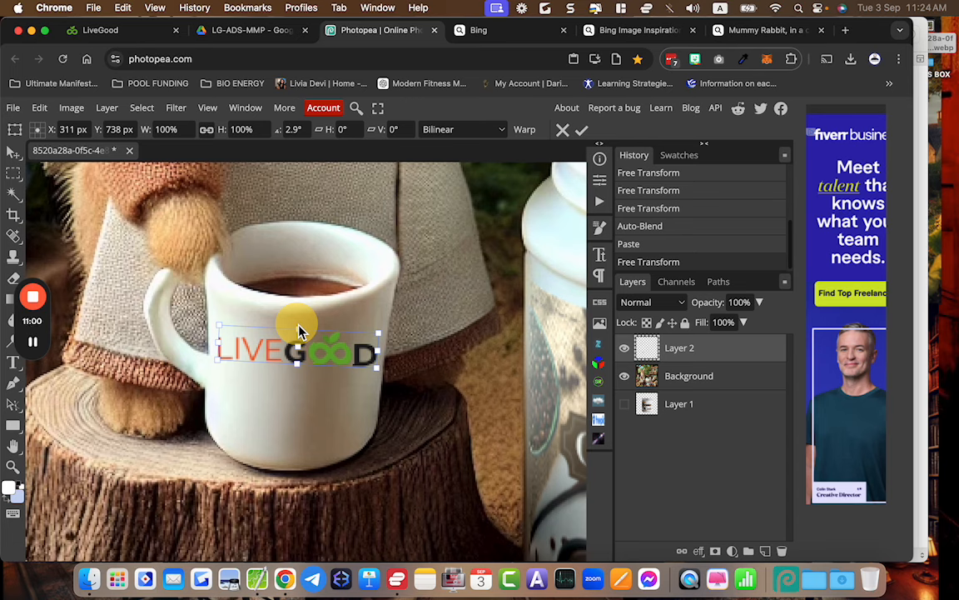
click(582, 131)
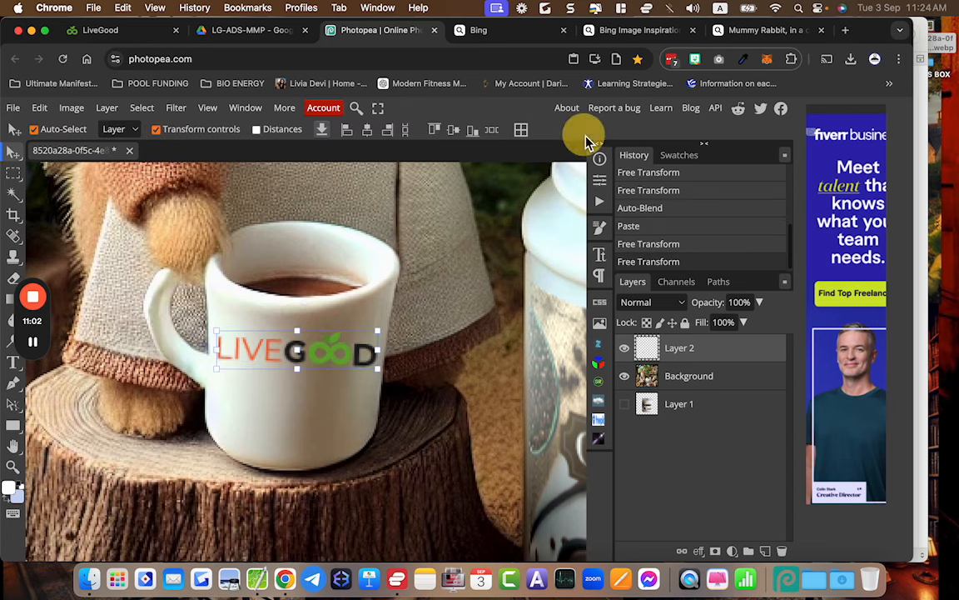
- Warp the mug's logo with the Custom style, reshaping its left and right corners to follow the mug's curve, and apply it
click(40, 108)
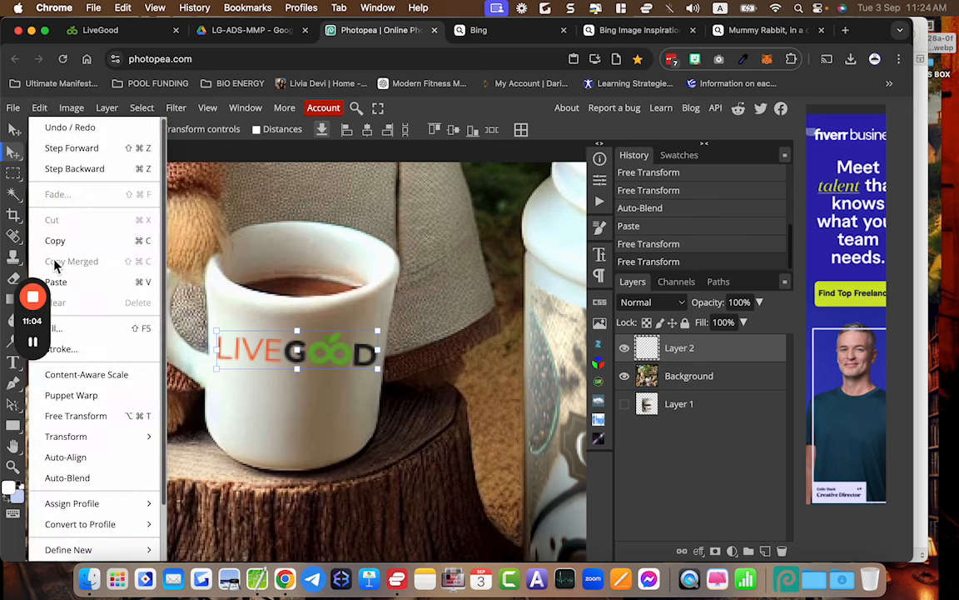
click(78, 418)
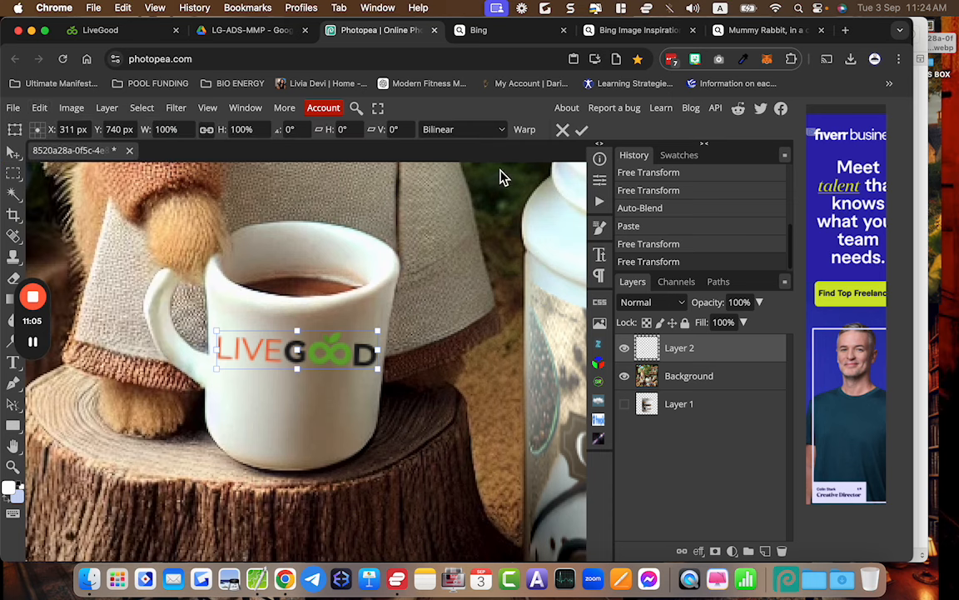
click(522, 129)
click(173, 130)
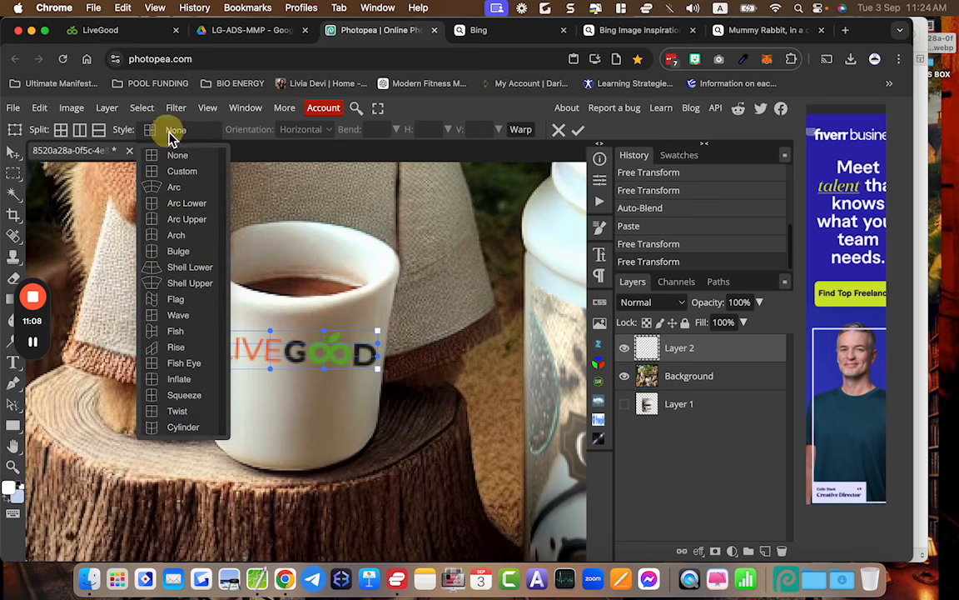
click(179, 171)
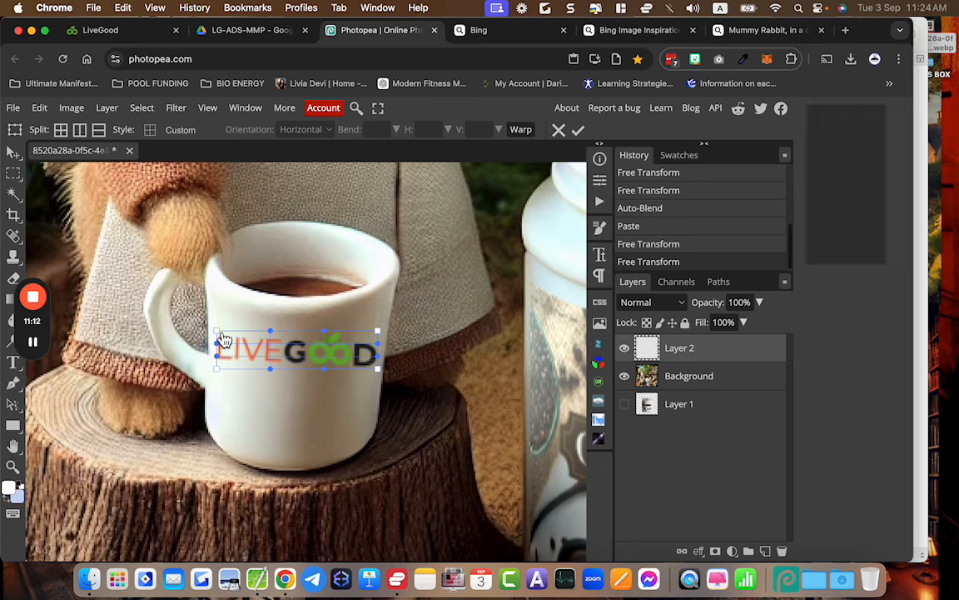
drag(218, 332, 227, 374)
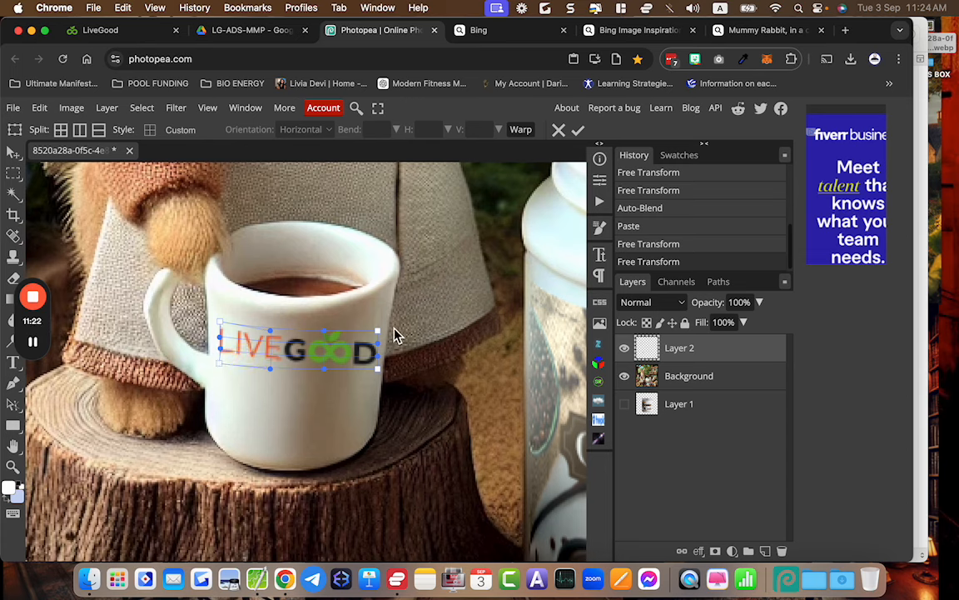
drag(379, 331, 372, 365)
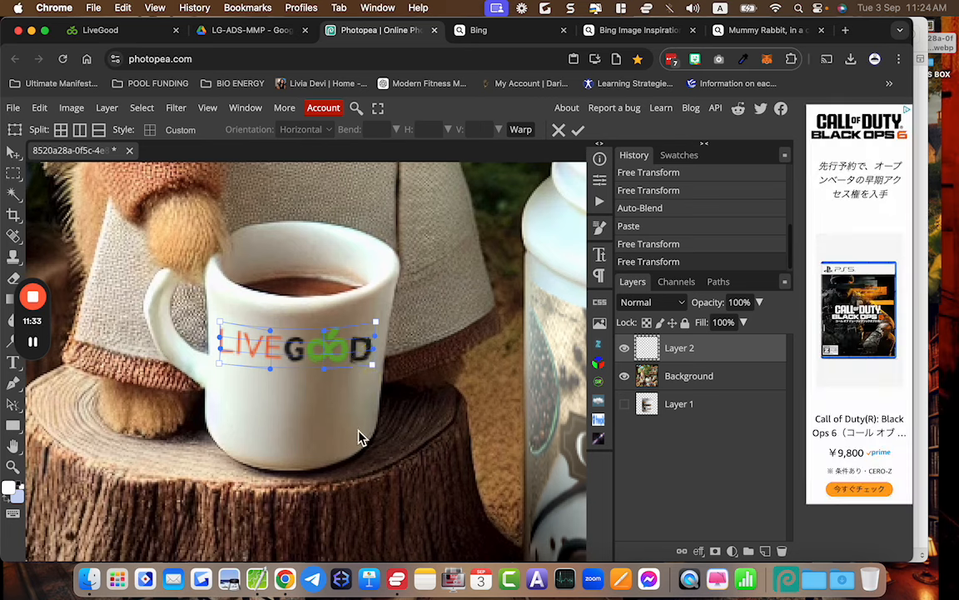
click(582, 130)
click(480, 349)
- Set the blend mode of the LiveGood logo layer on the mug to Multiply
scroll(480, 349, down, 3)
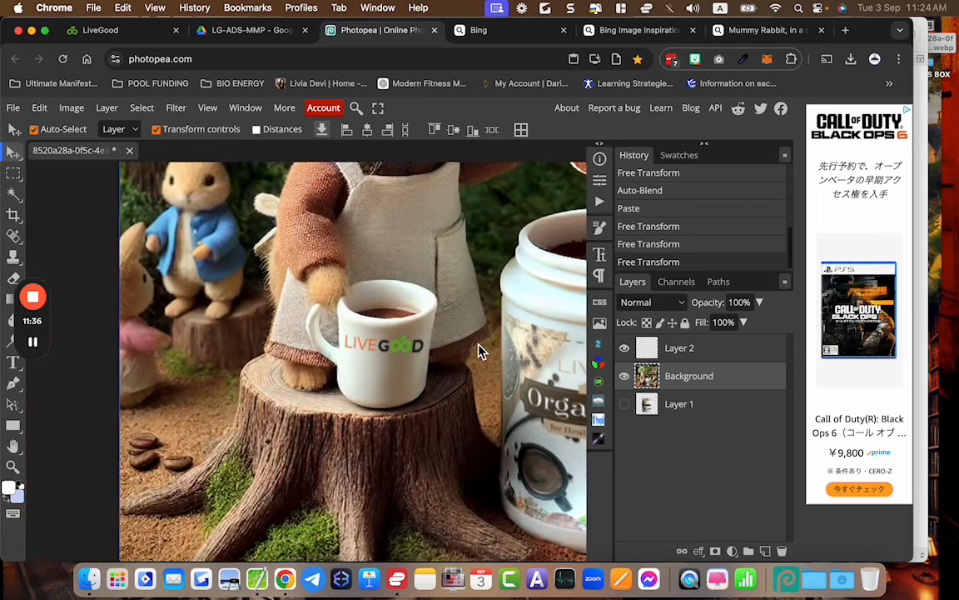
scroll(480, 348, up, 2)
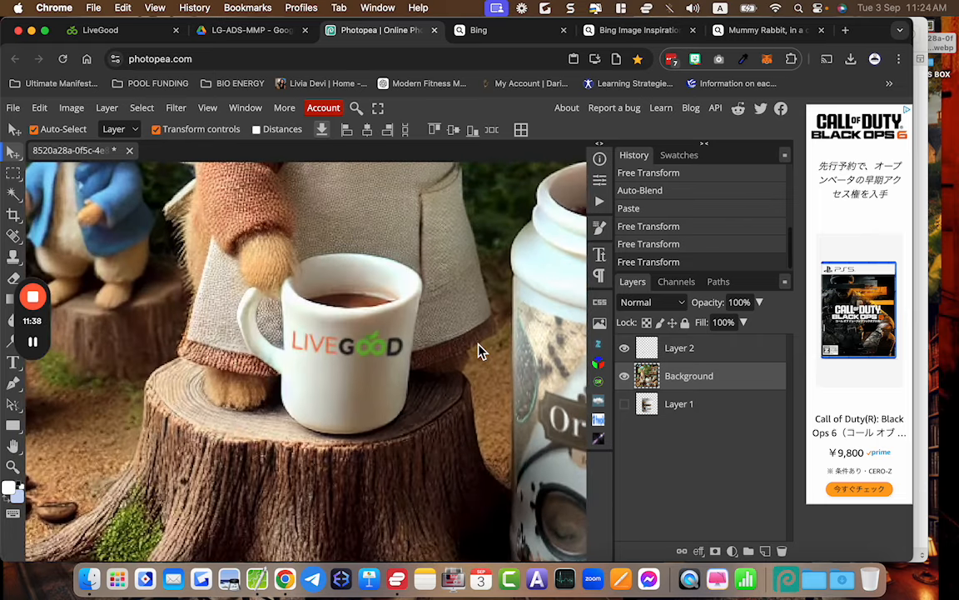
click(388, 356)
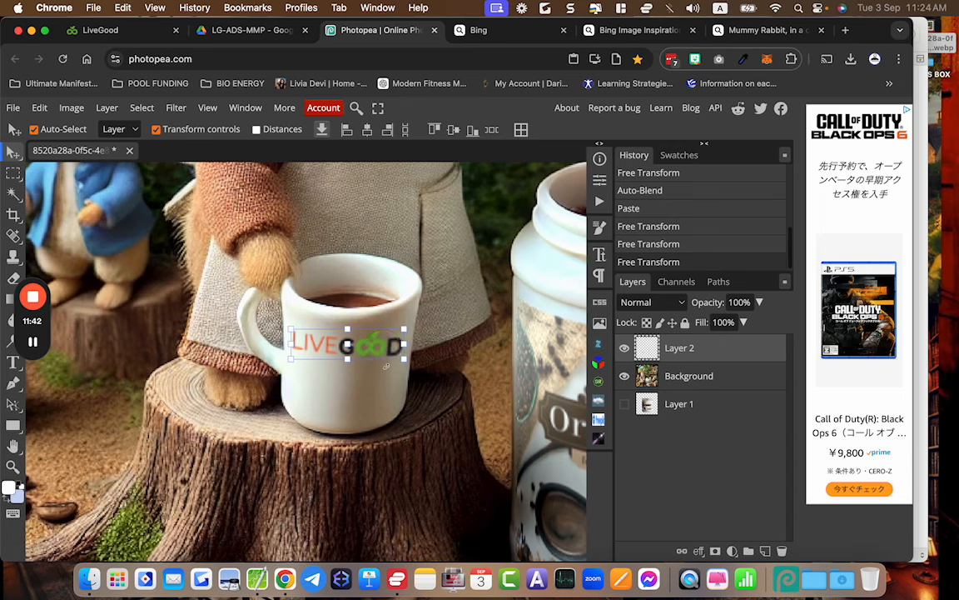
click(638, 304)
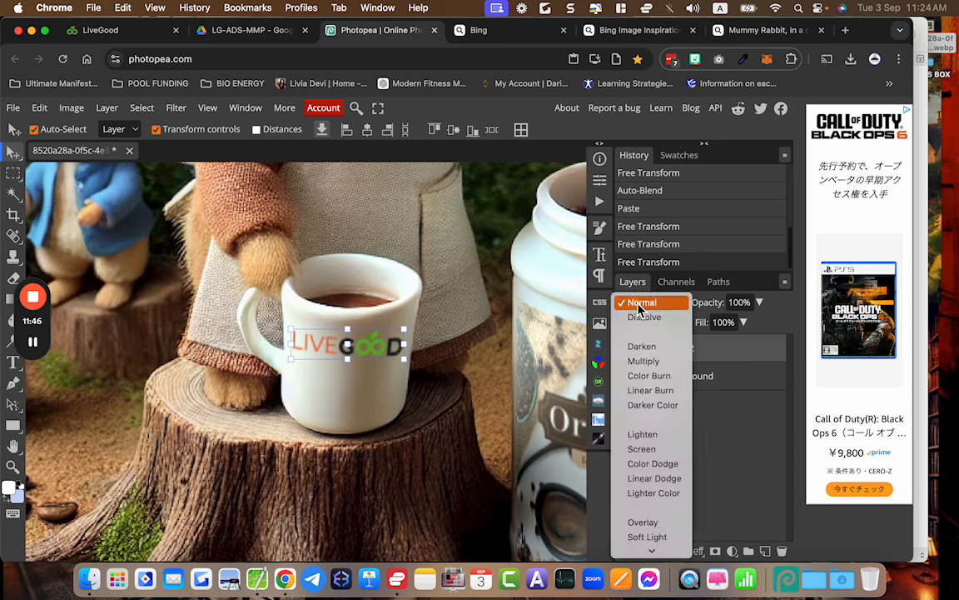
click(650, 361)
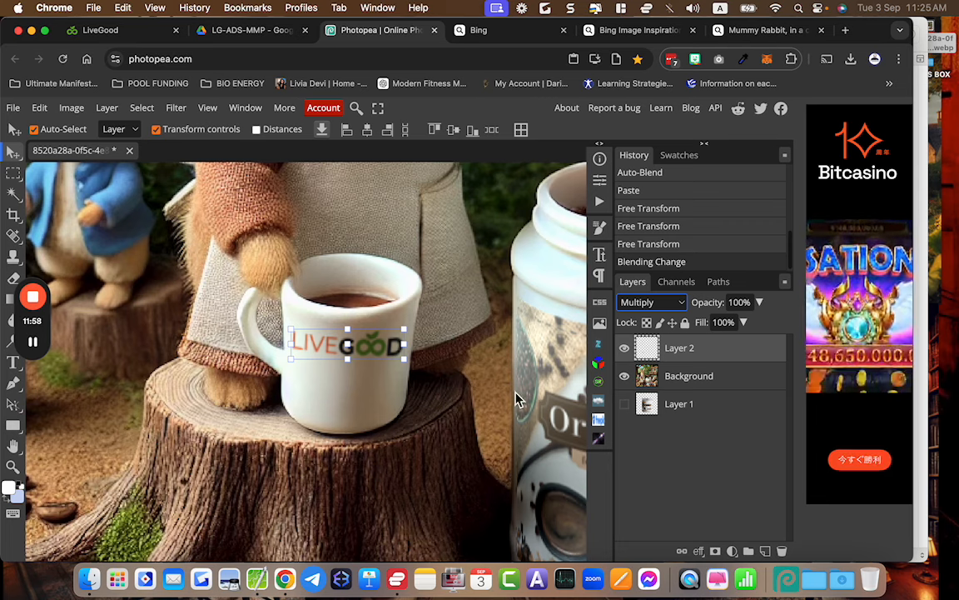
- Try the Lighten and Overlay blend modes on the mug's logo layer, and return it to Multiply
click(648, 303)
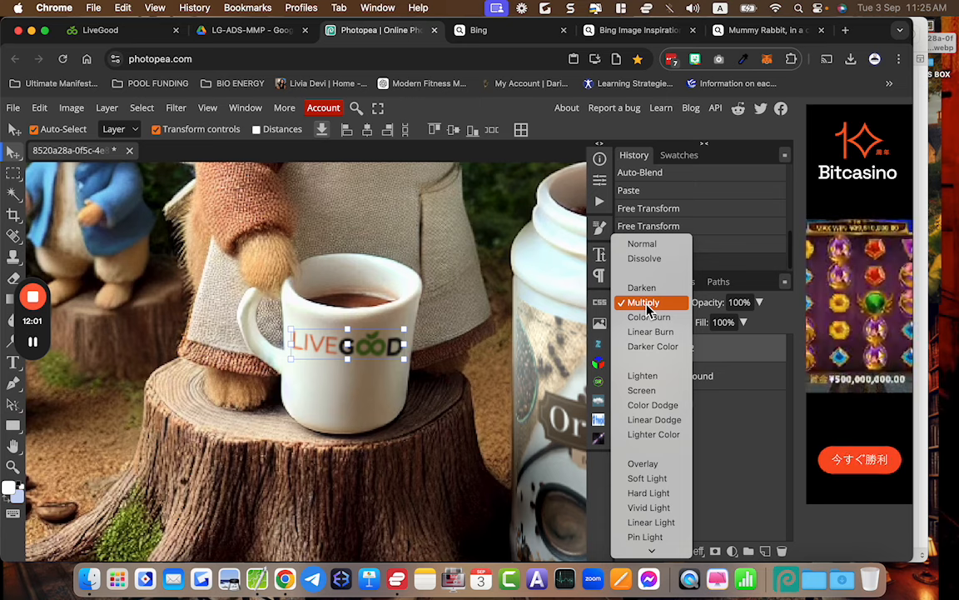
click(643, 375)
click(658, 306)
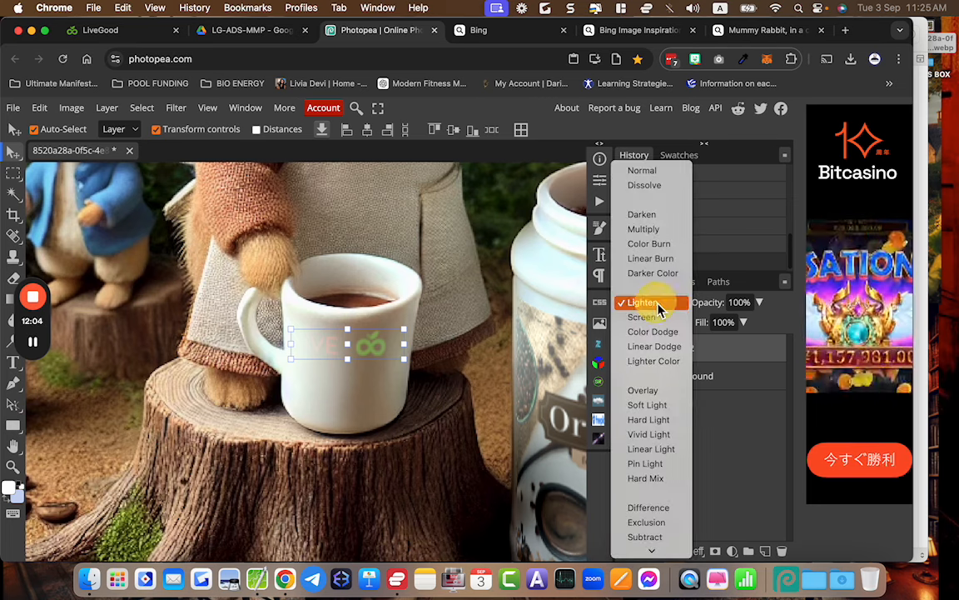
click(663, 390)
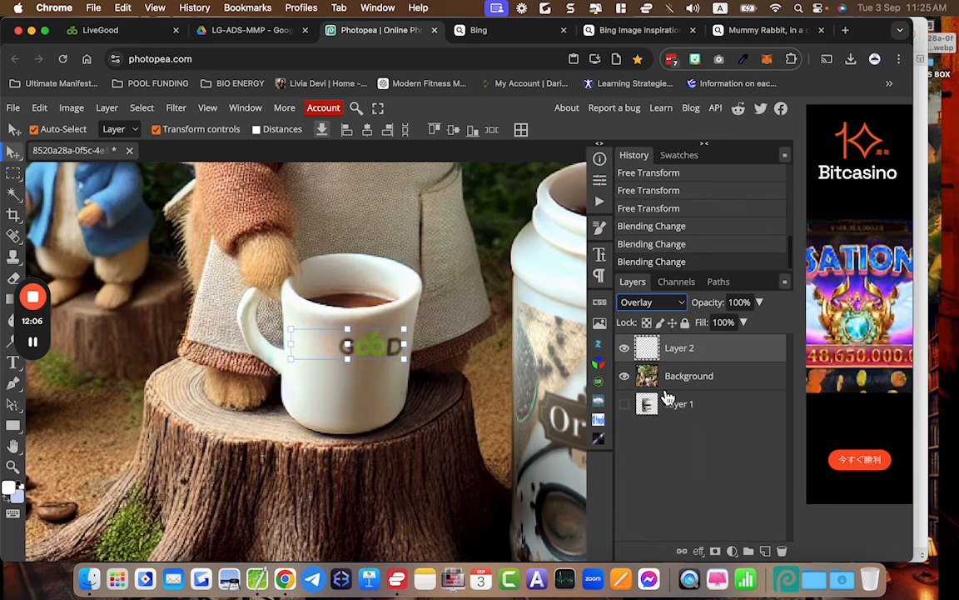
click(653, 311)
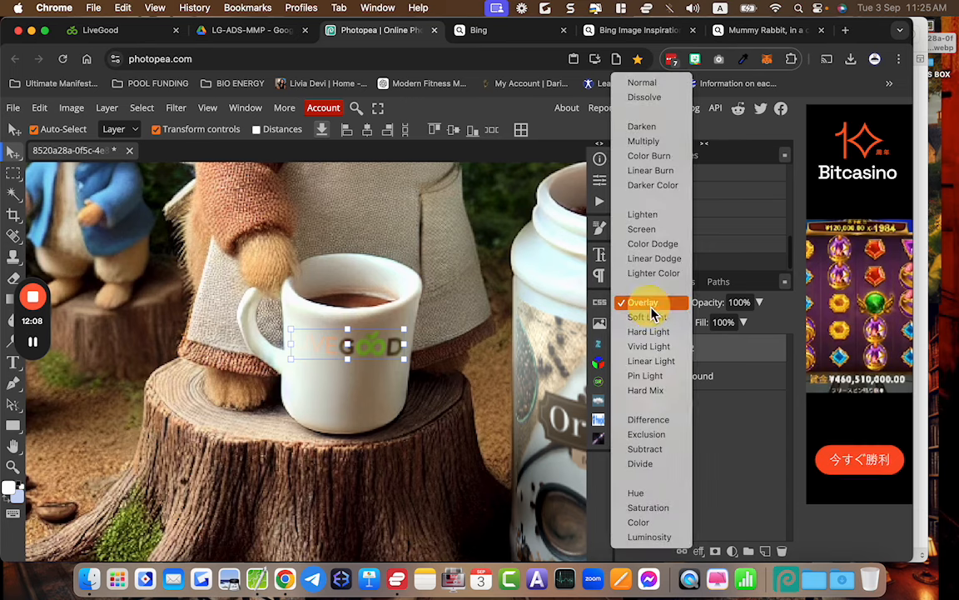
click(662, 153)
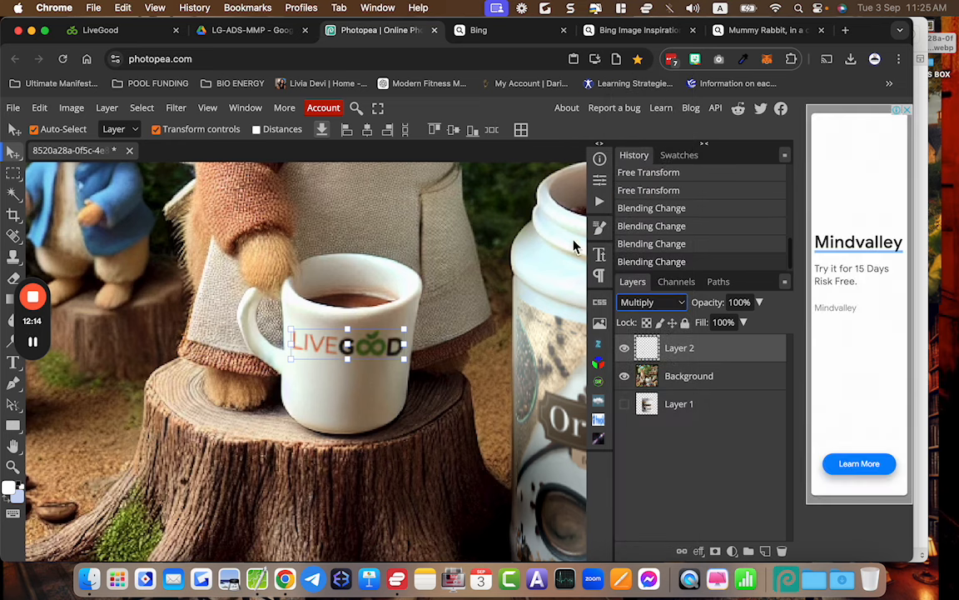
- Deselect the mug's logo and examine how the mug and jar branding fits into the whole picture
click(479, 395)
scroll(479, 396, down, 5)
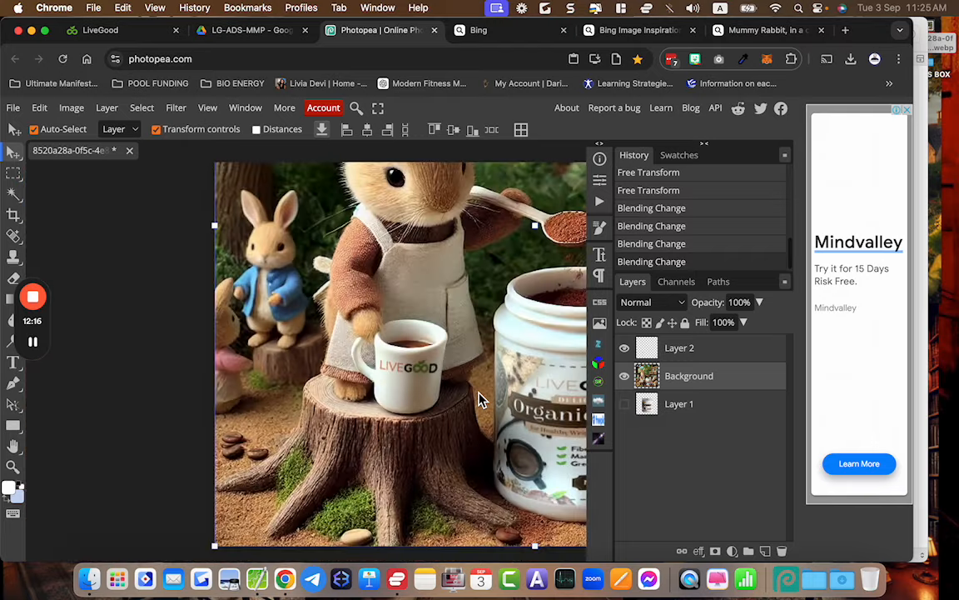
scroll(479, 399, down, 1)
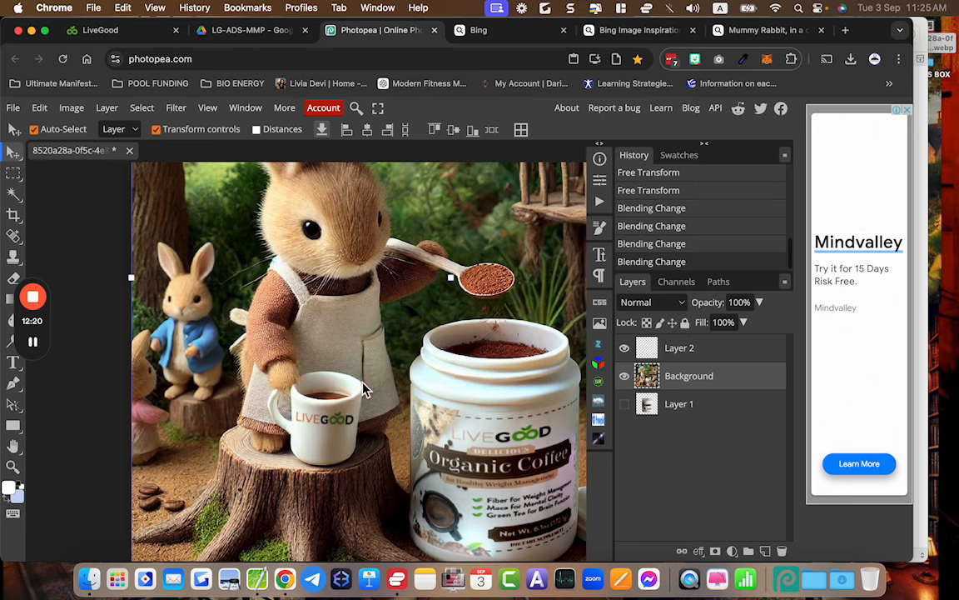
scroll(422, 458, down, 1)
scroll(422, 458, down, 4)
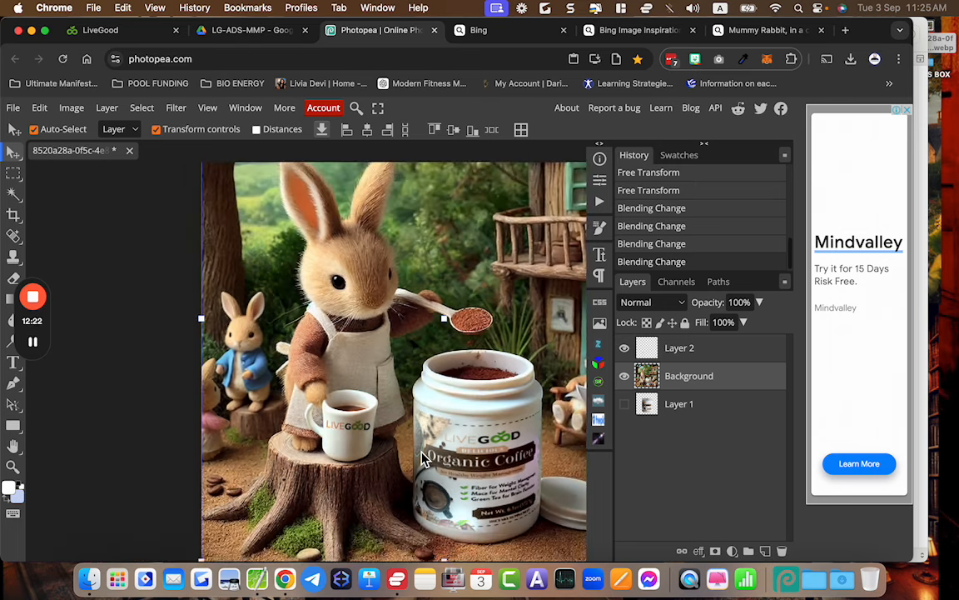
scroll(422, 457, right, 2)
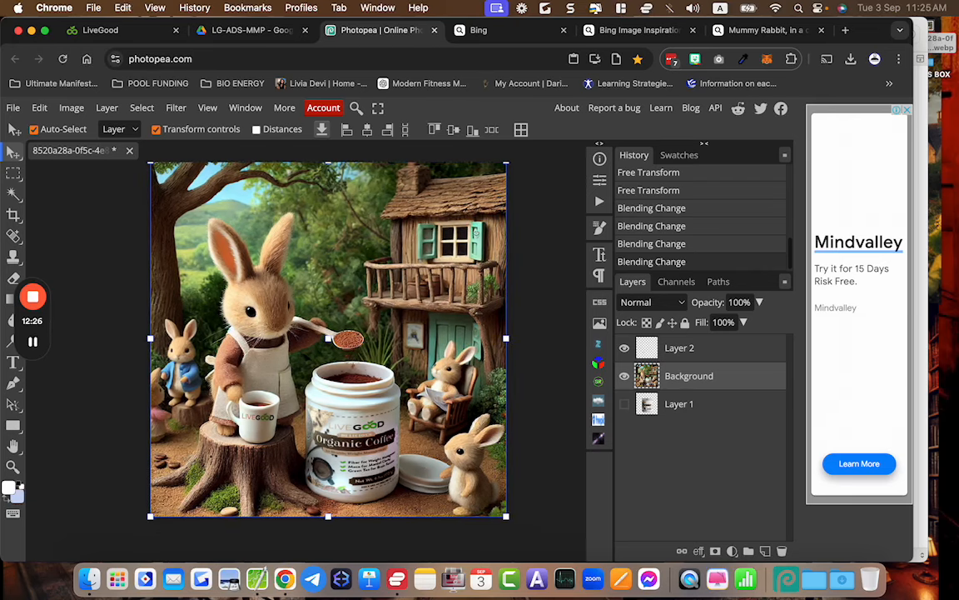
- Open the finished LiveGood Coffee image in Preview to compare its apron logo, close it, and inspect the rabbit's apron in the composition
click(842, 579)
click(370, 158)
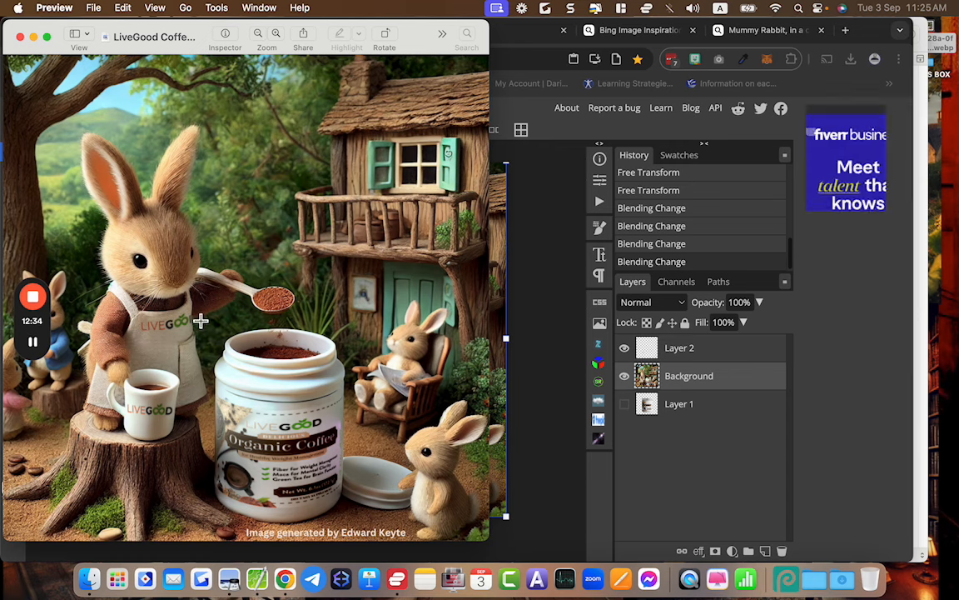
key(super+w)
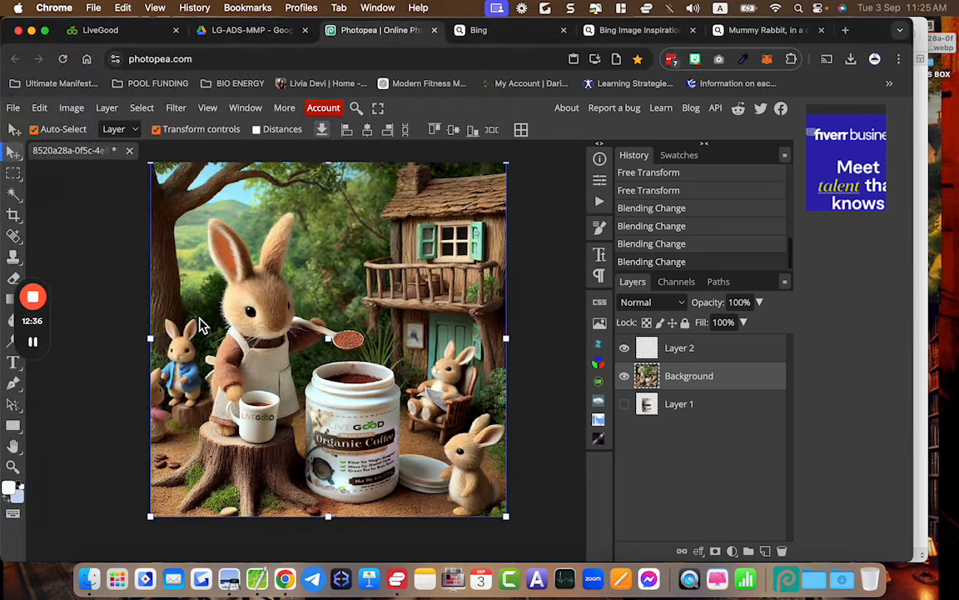
scroll(199, 326, up, 5)
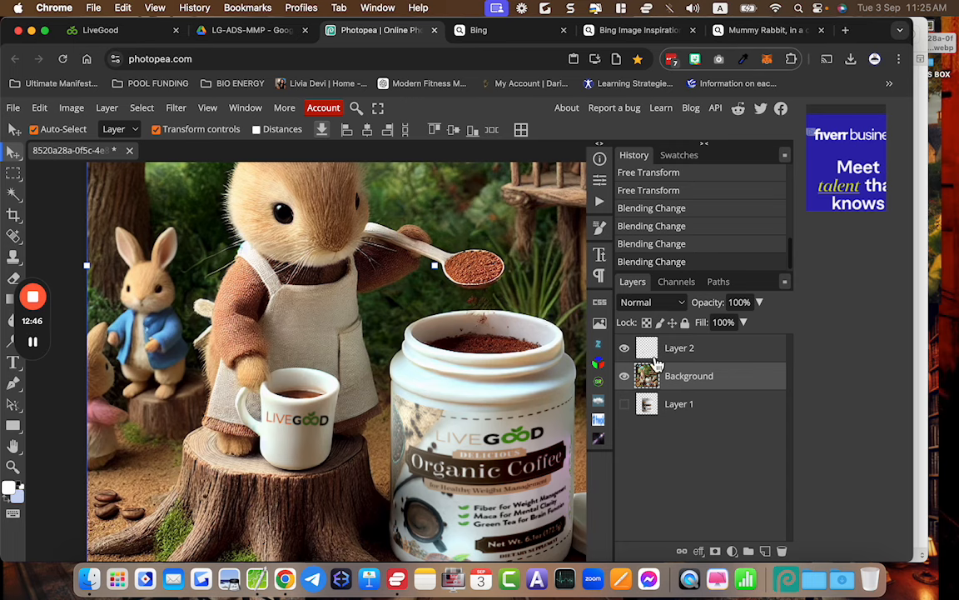
scroll(237, 396, down, 5)
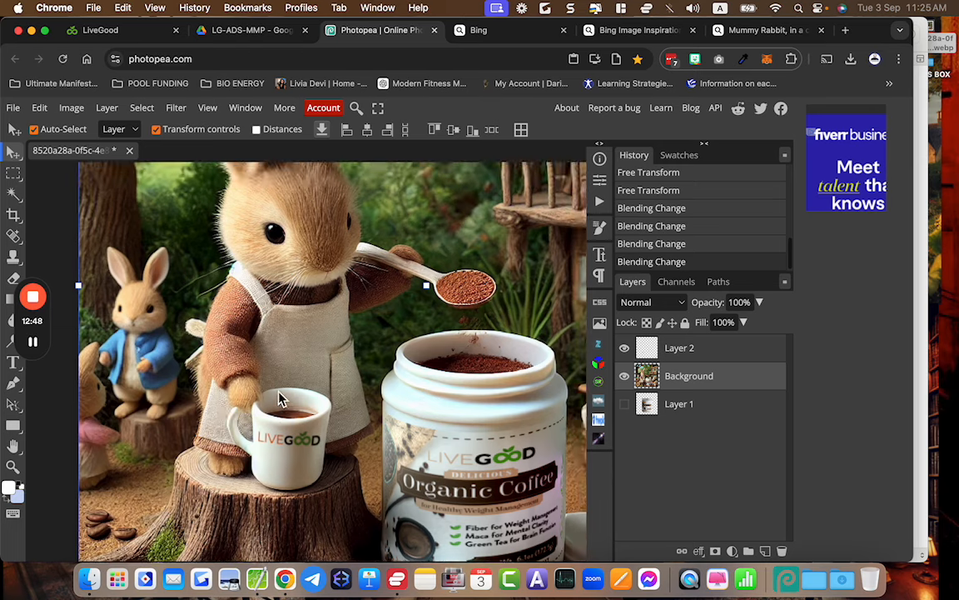
scroll(280, 409, down, 4)
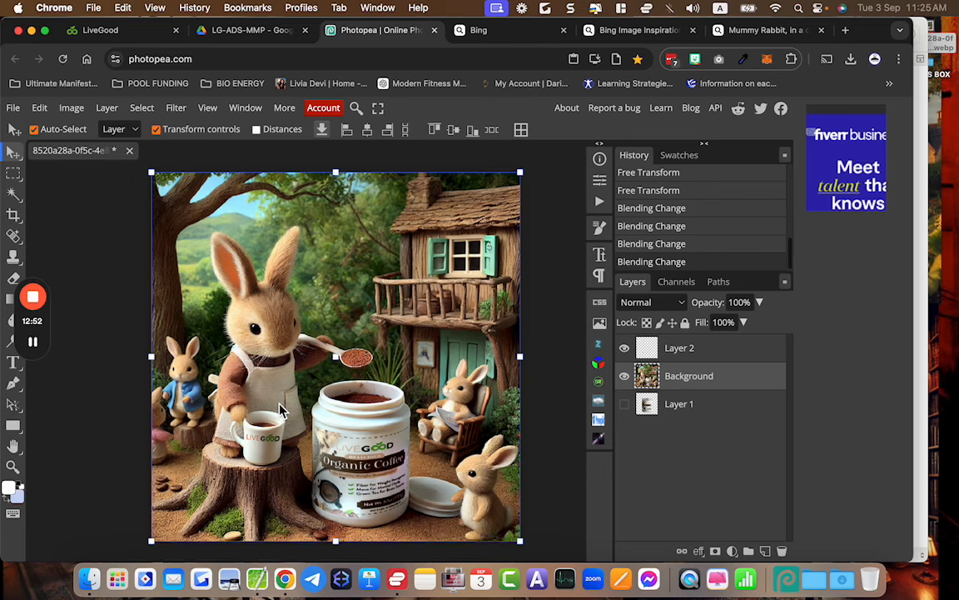
scroll(280, 409, up, 2)
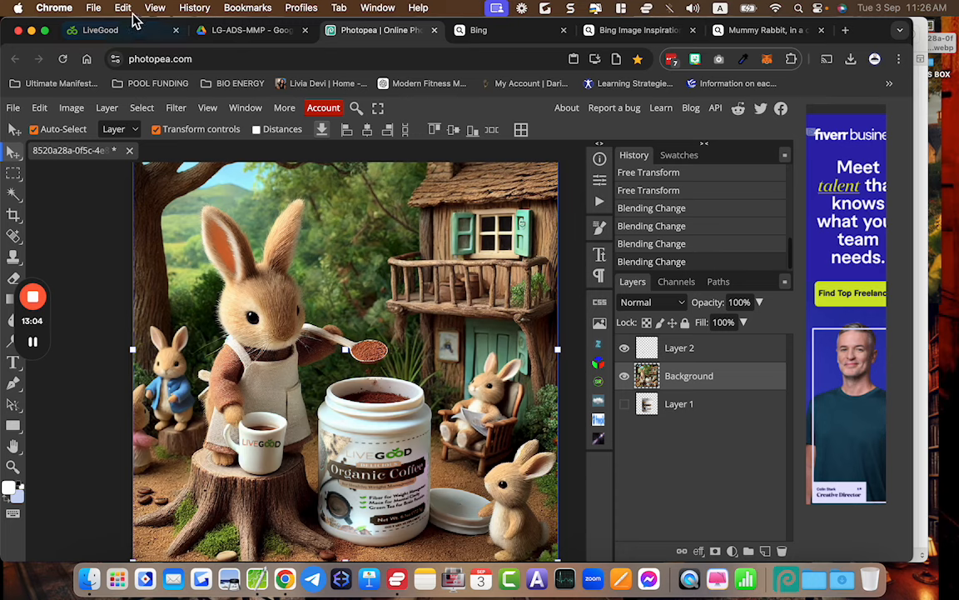
- Switch to Google Drive, browse the example ad images in the LG-ADS-MMP folder, and return to Photopea
click(249, 30)
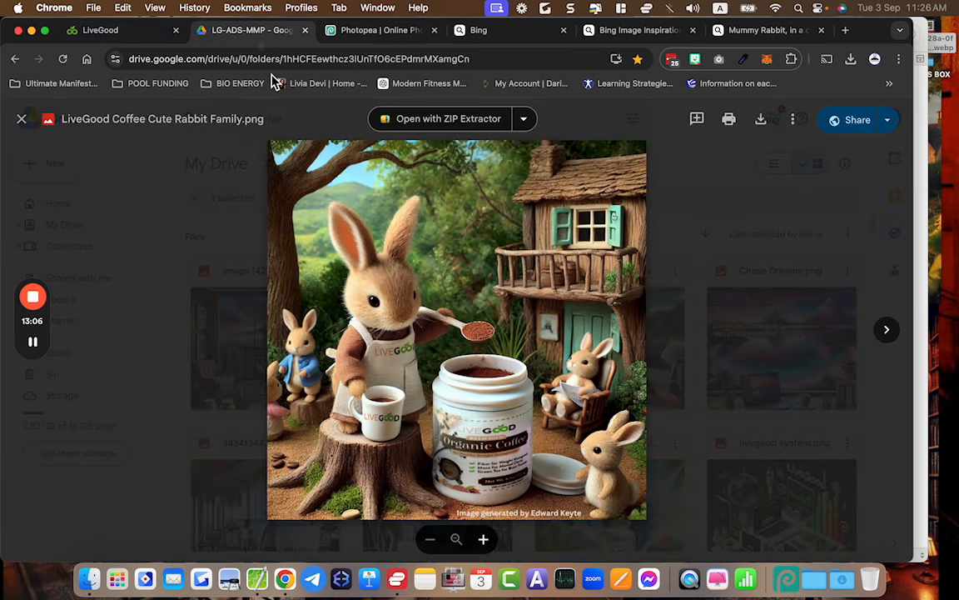
click(214, 227)
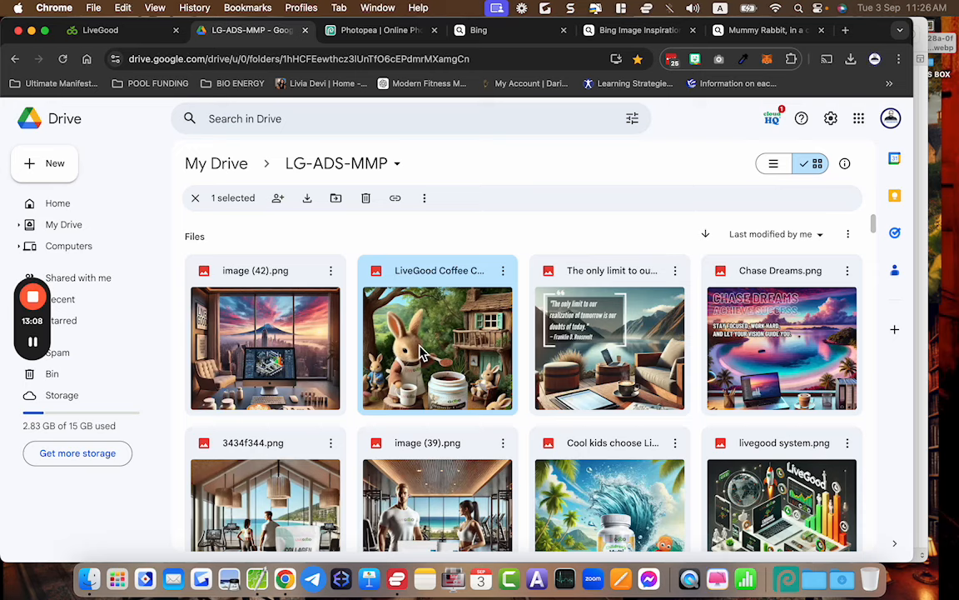
scroll(421, 351, down, 2)
scroll(420, 351, down, 3)
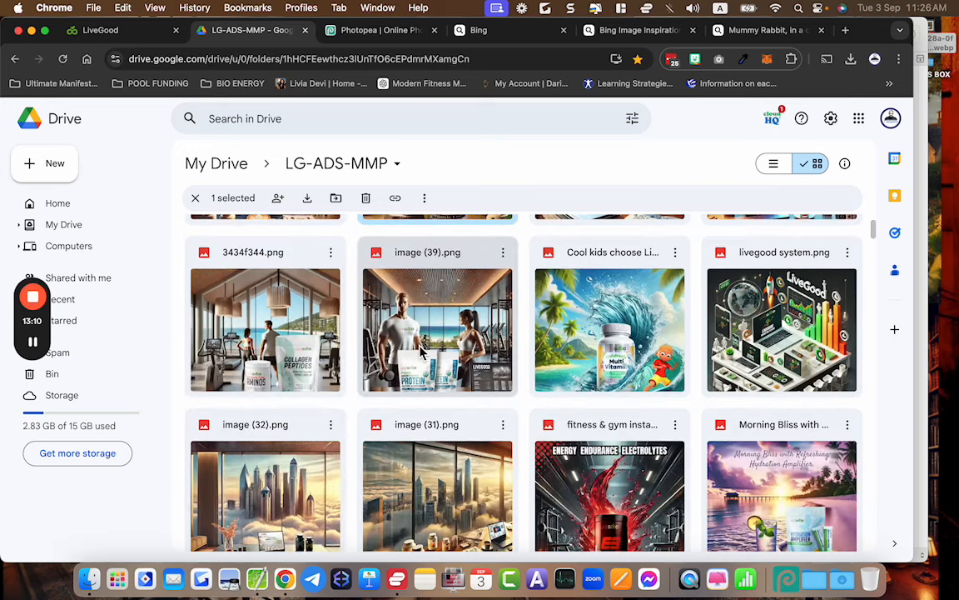
scroll(420, 351, down, 4)
scroll(420, 352, down, 2)
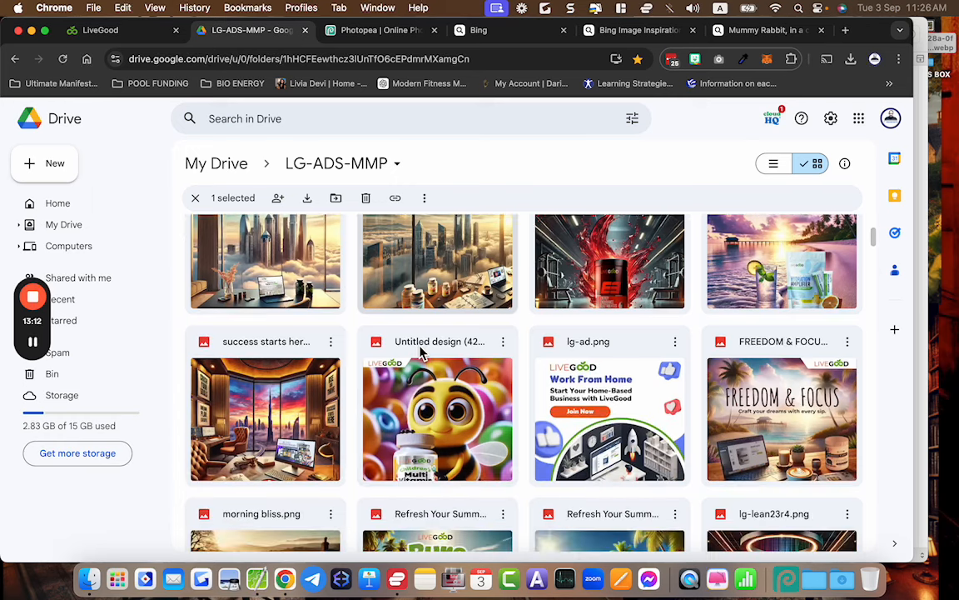
scroll(420, 351, up, 2)
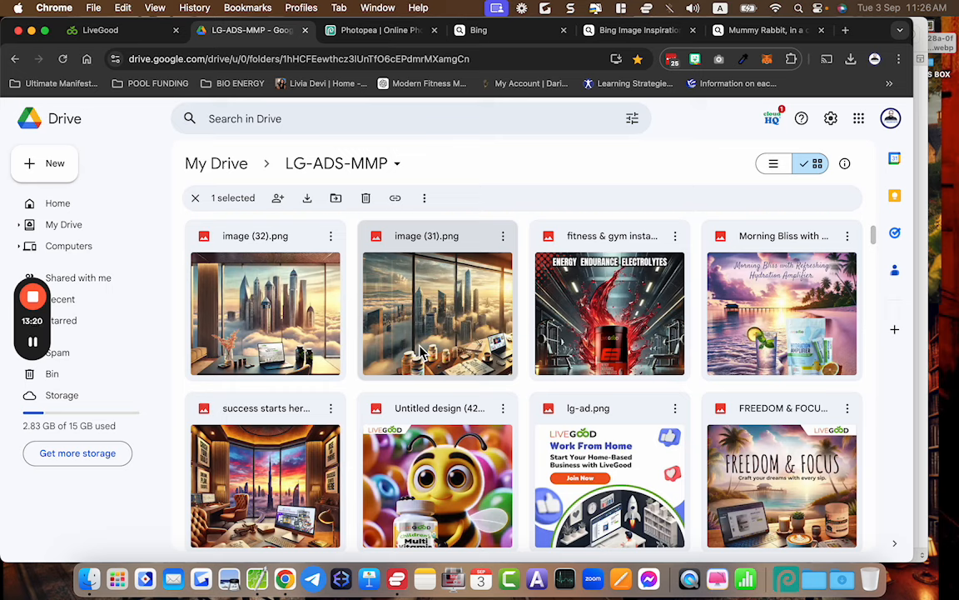
scroll(420, 351, down, 3)
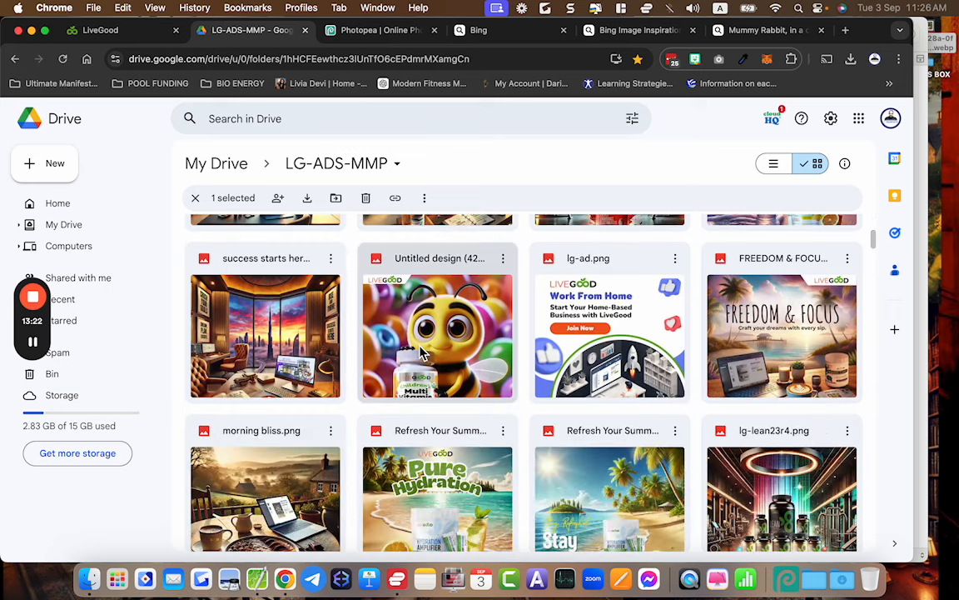
scroll(420, 352, down, 4)
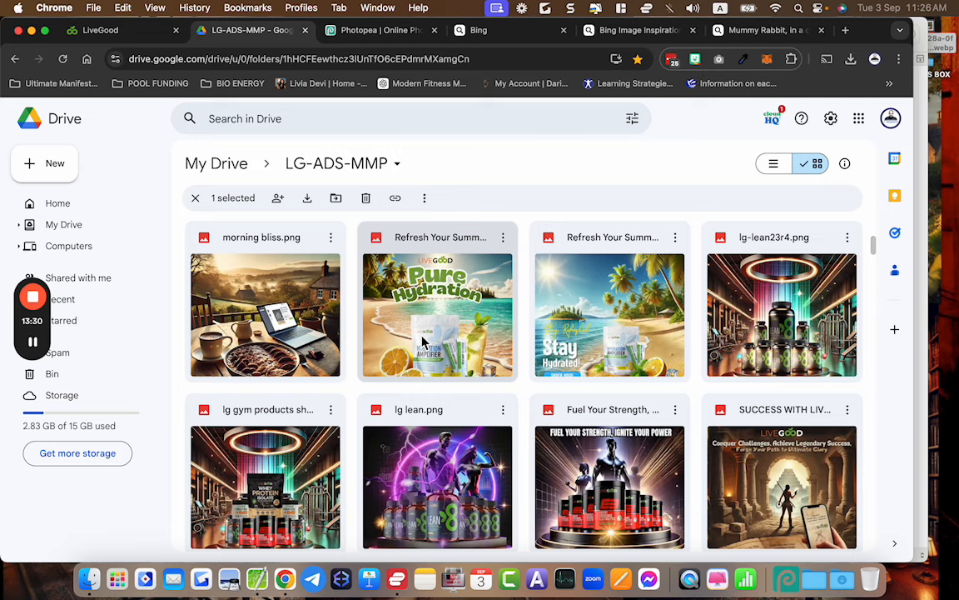
click(368, 30)
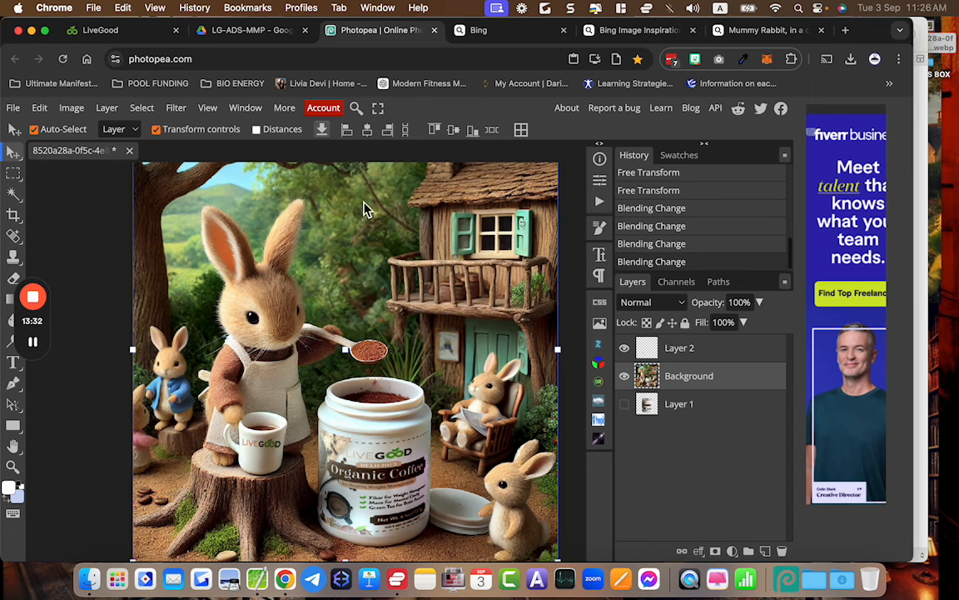
scroll(329, 264, down, 2)
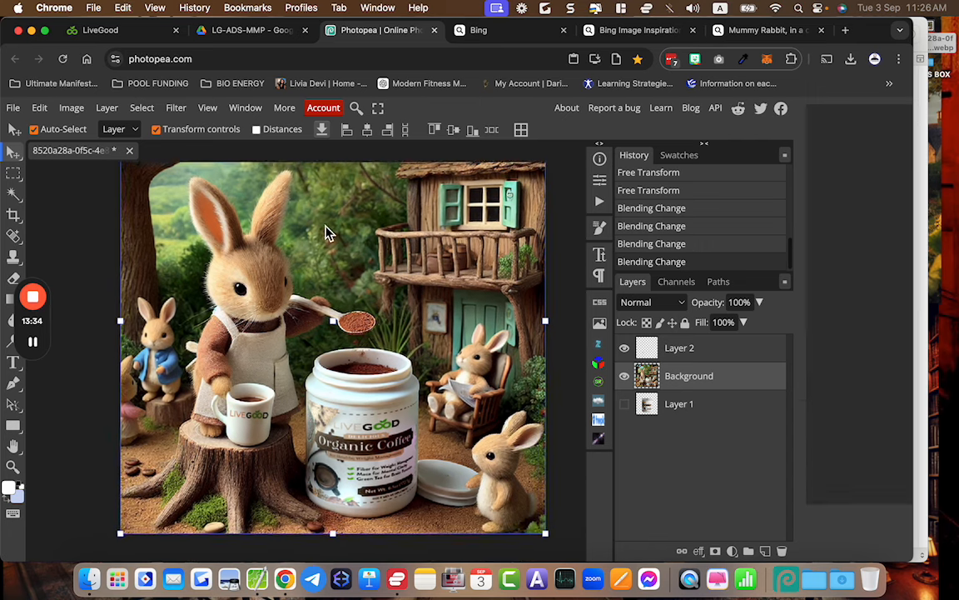